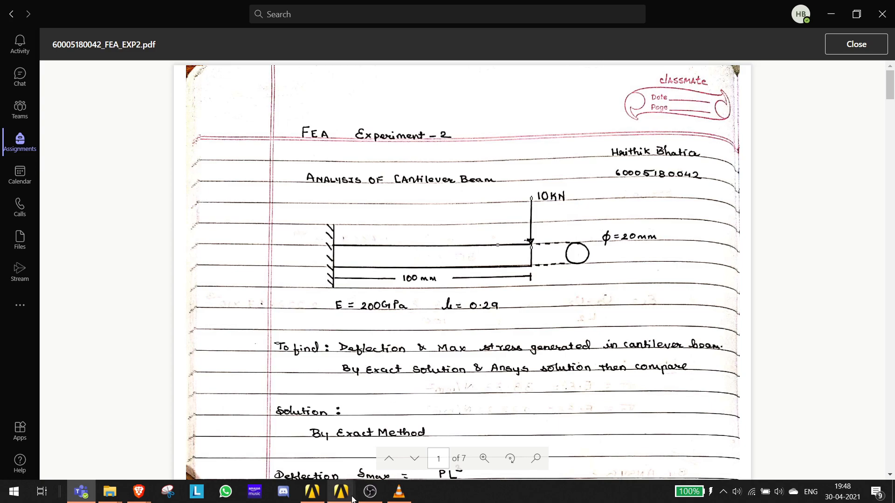
Switch to ANSYS Mechanical and start a new analysis, saving all current information and keeping the jobname SteppedBar.
mouse_move(350, 501)
left_click(376, 444)
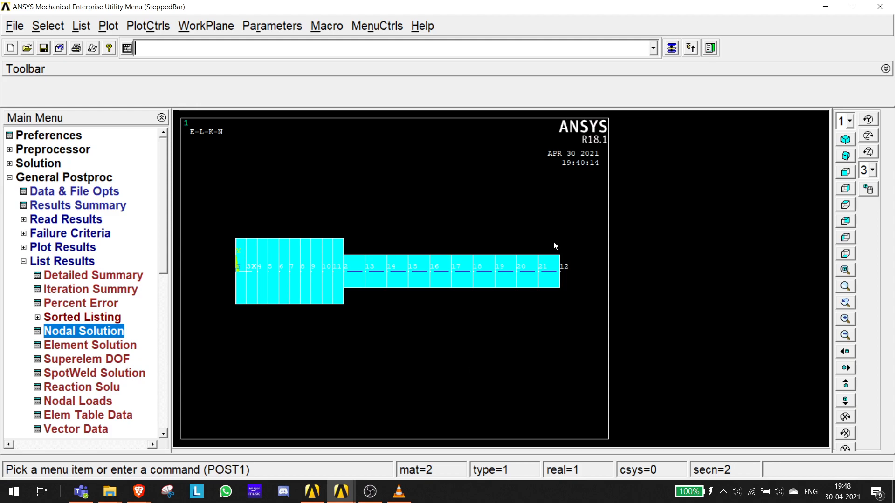
left_click(14, 26)
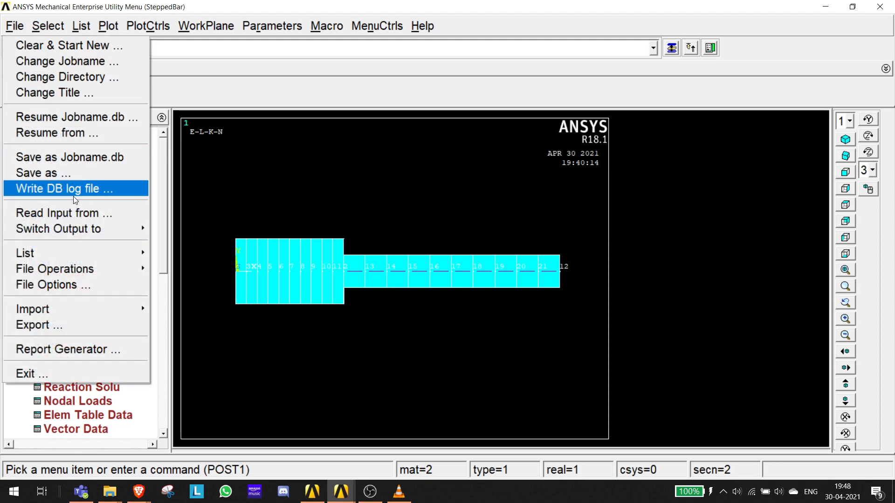
left_click(15, 34)
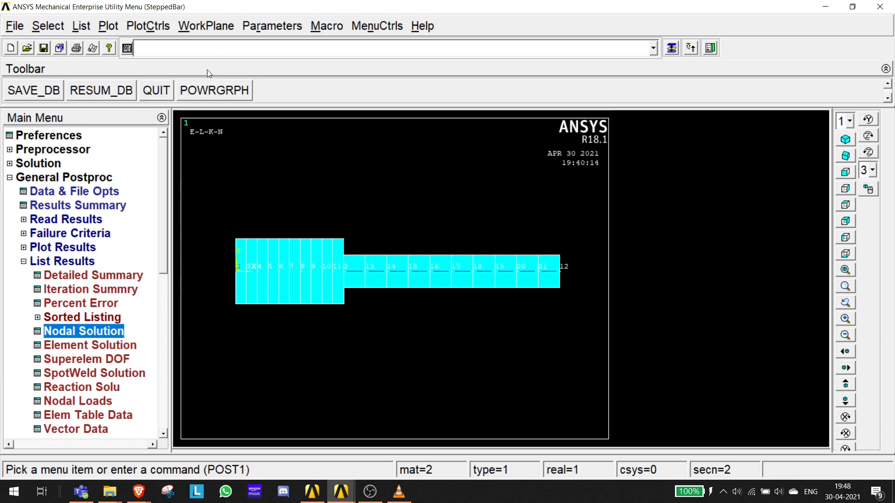
left_click(10, 48)
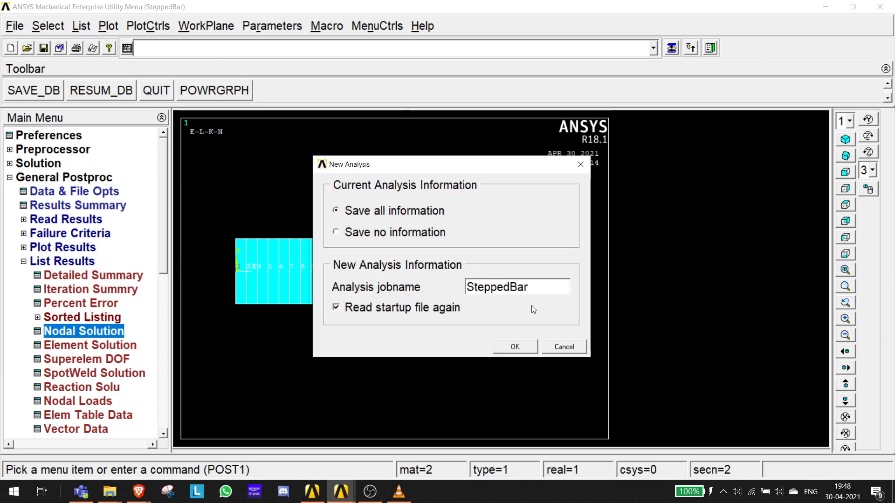
left_click(514, 347)
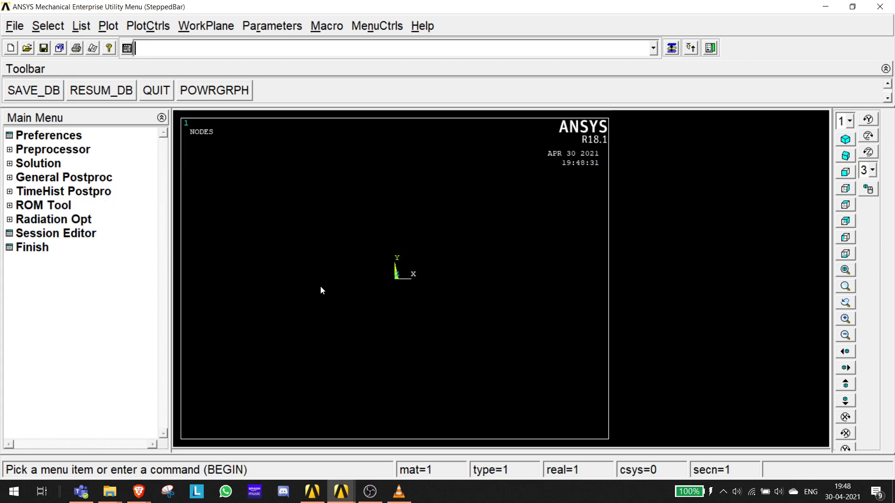
Review the cantilever beam problem sheet in Teams, and in ANSYS limit the GUI preferences to the Structural discipline.
left_click(81, 492)
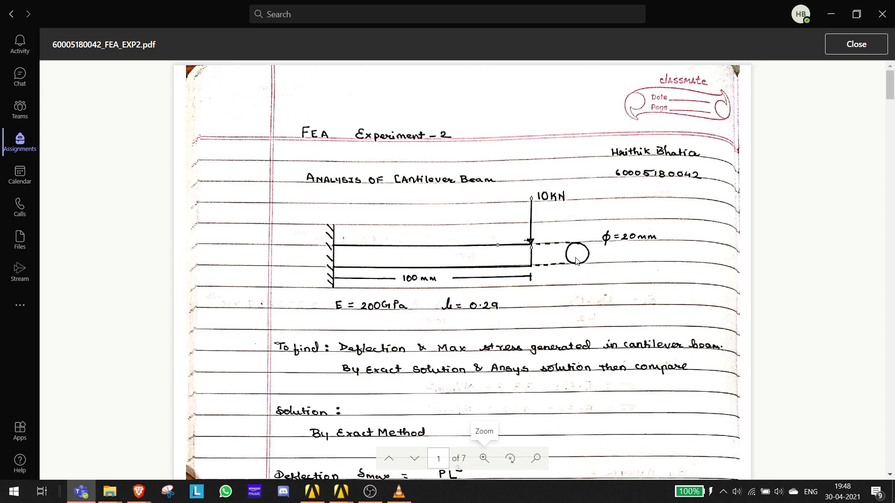
left_click(840, 14)
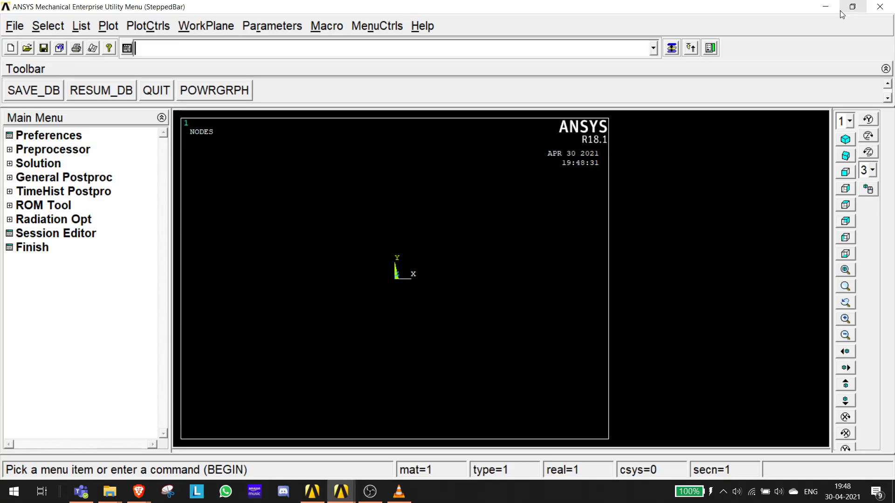
left_click(43, 139)
left_click(446, 164)
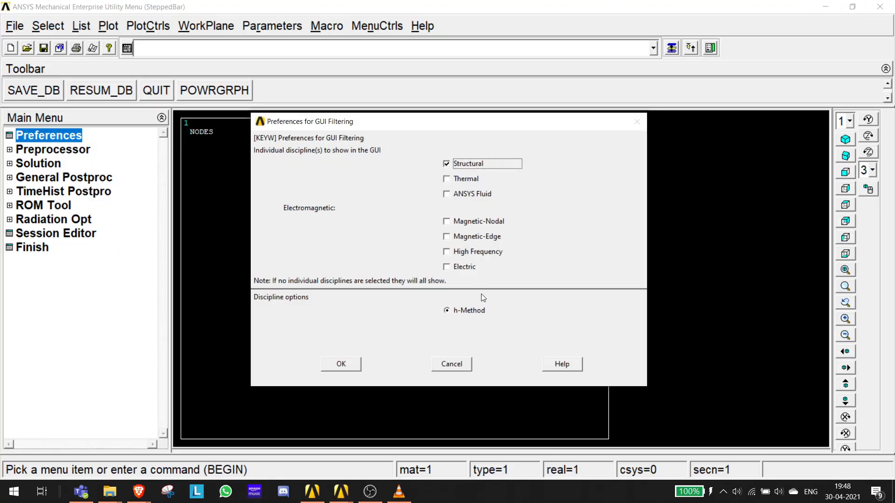
left_click(340, 365)
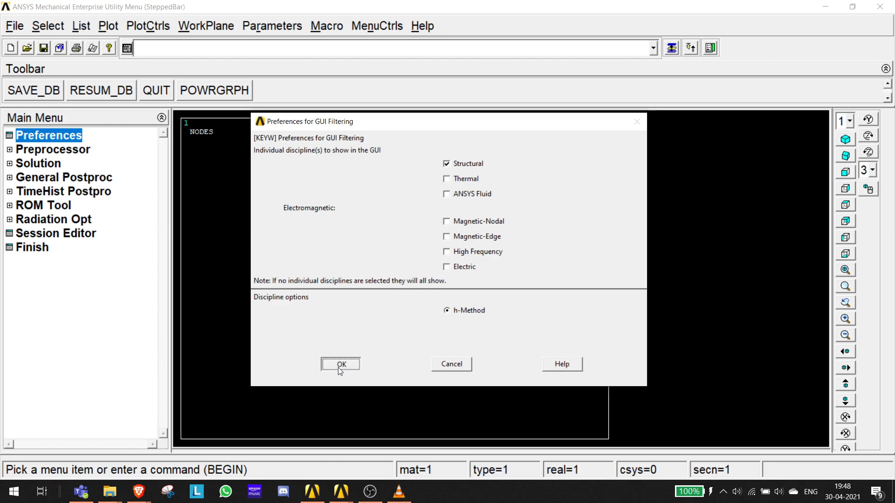
Add the Beam 2 node 188 element as element type 1.
left_click(35, 150)
left_click(58, 164)
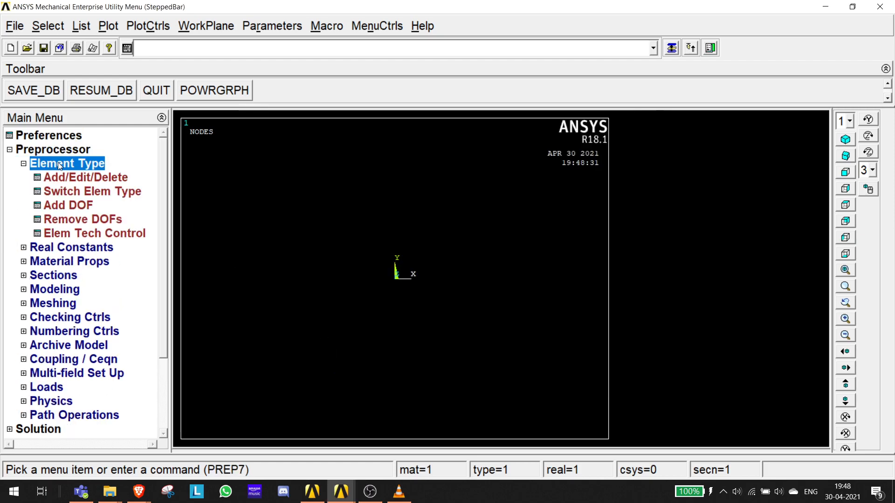
left_click(83, 179)
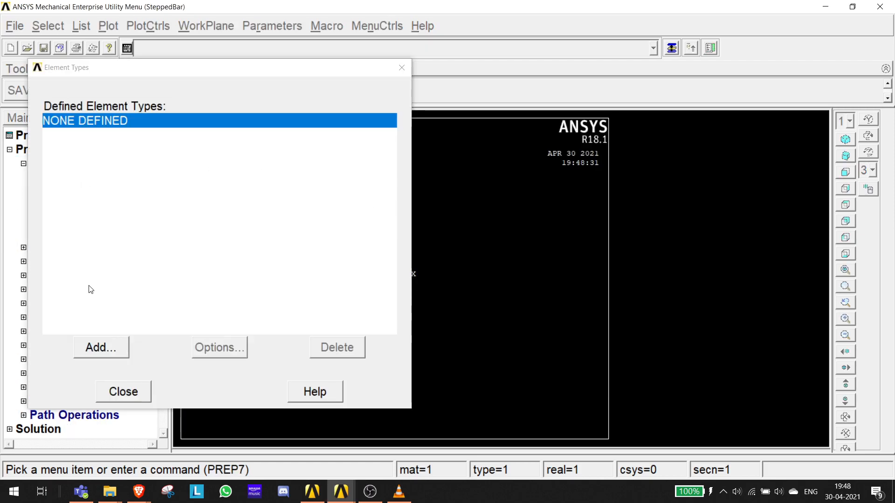
left_click(100, 349)
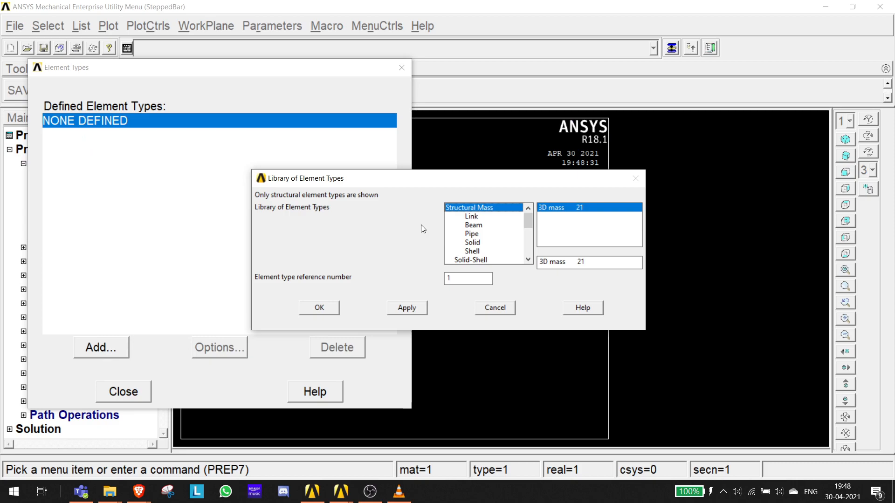
left_click(480, 227)
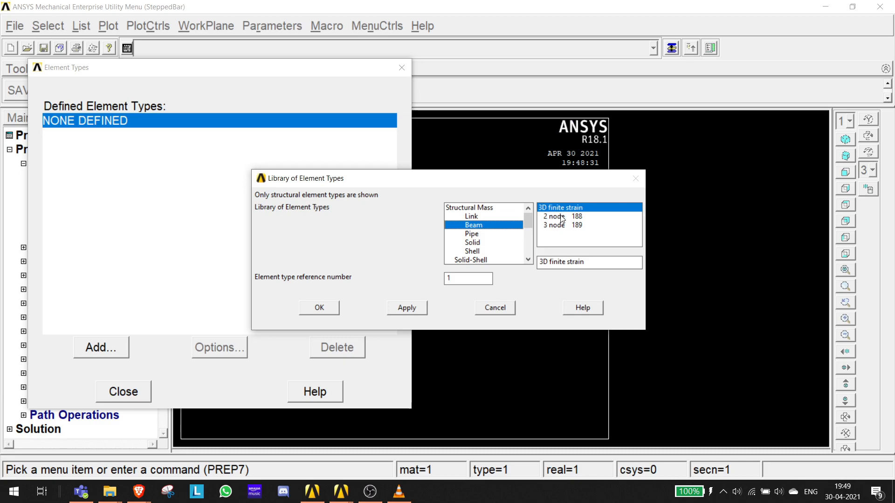
left_click(562, 217)
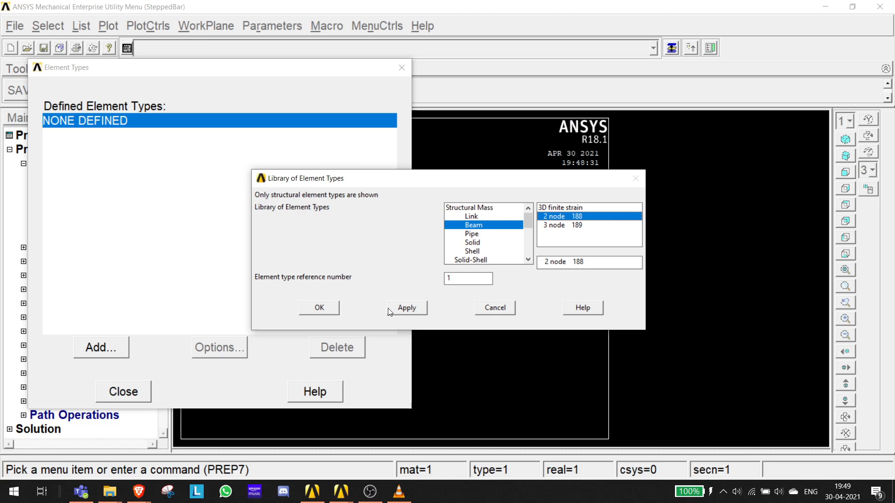
left_click(320, 309)
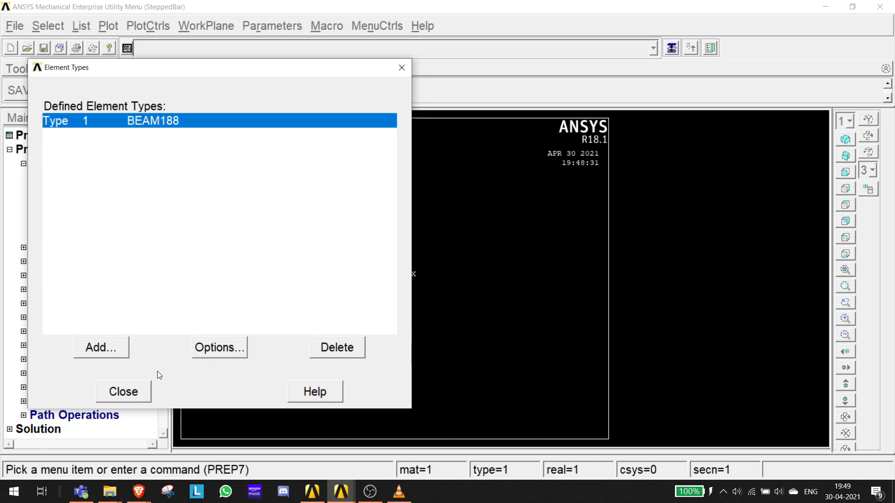
left_click(401, 68)
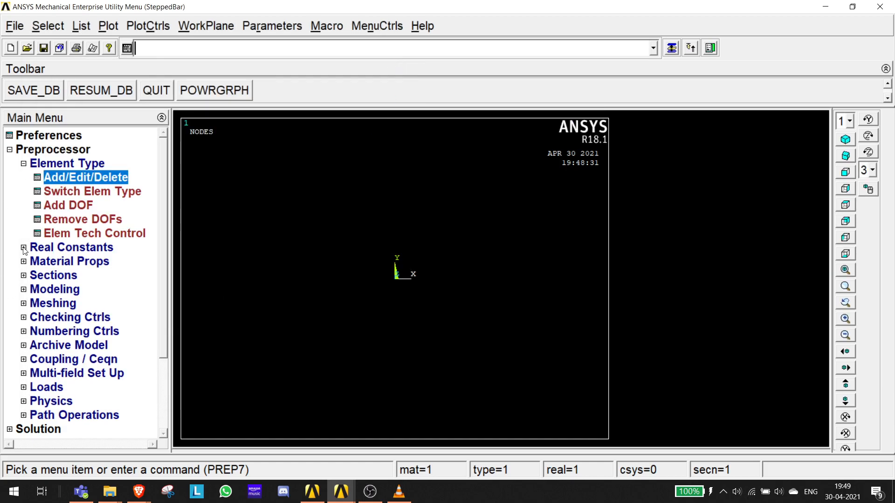
Define a linear elastic isotropic model for material 1 and enter 2E11 as EX, following the problem sheet.
left_click(24, 262)
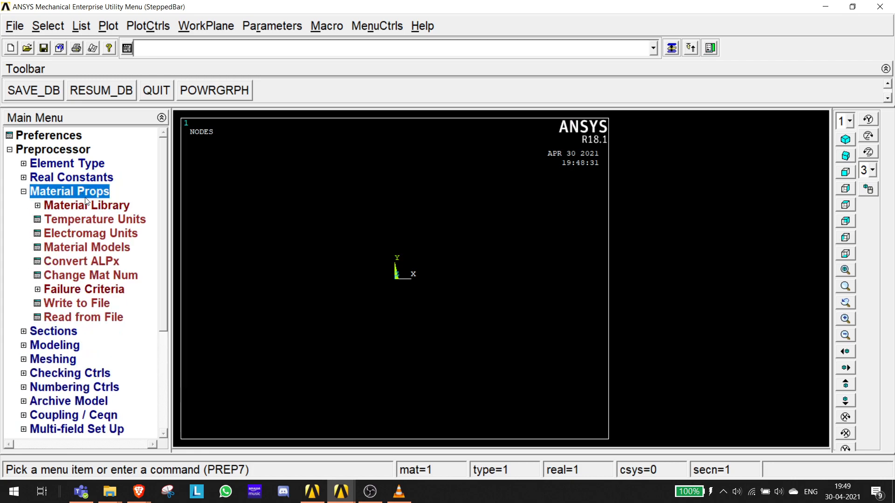
double_click(71, 248)
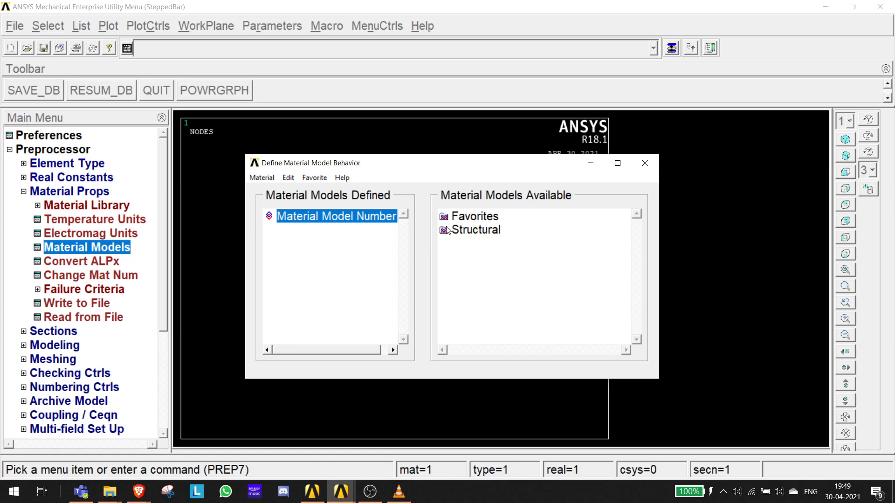
double_click(462, 231)
double_click(485, 243)
double_click(492, 257)
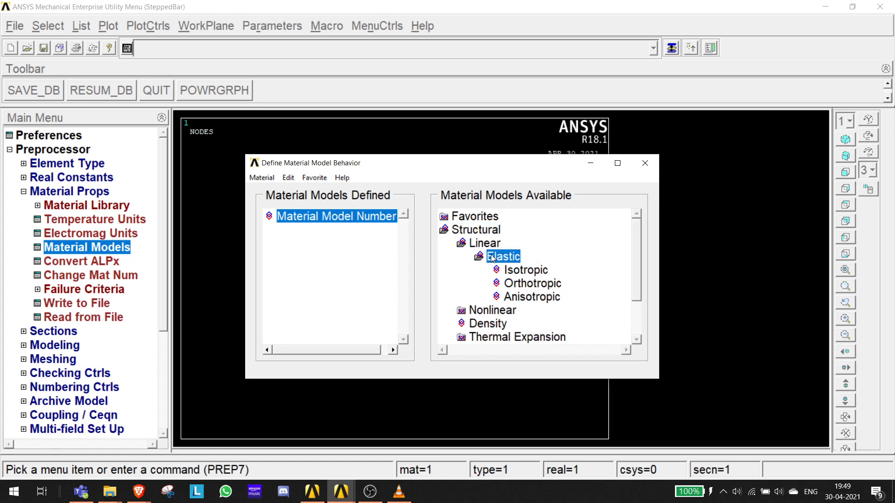
double_click(508, 271)
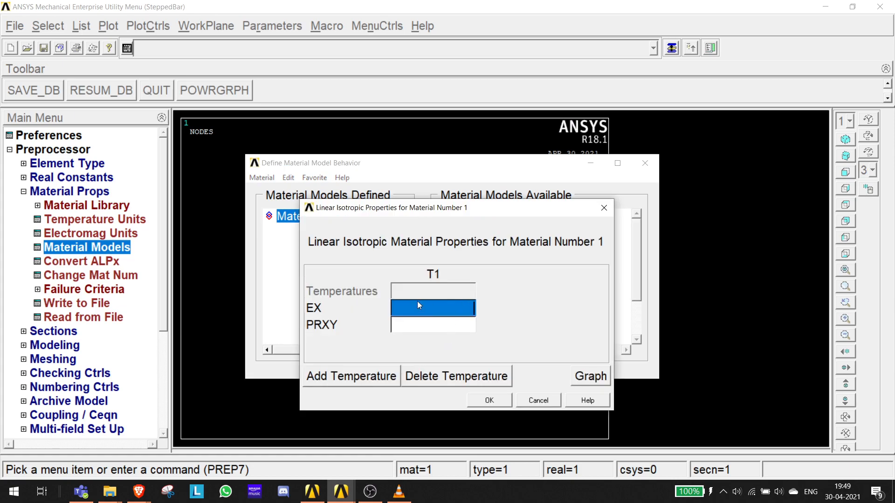
left_click(80, 497)
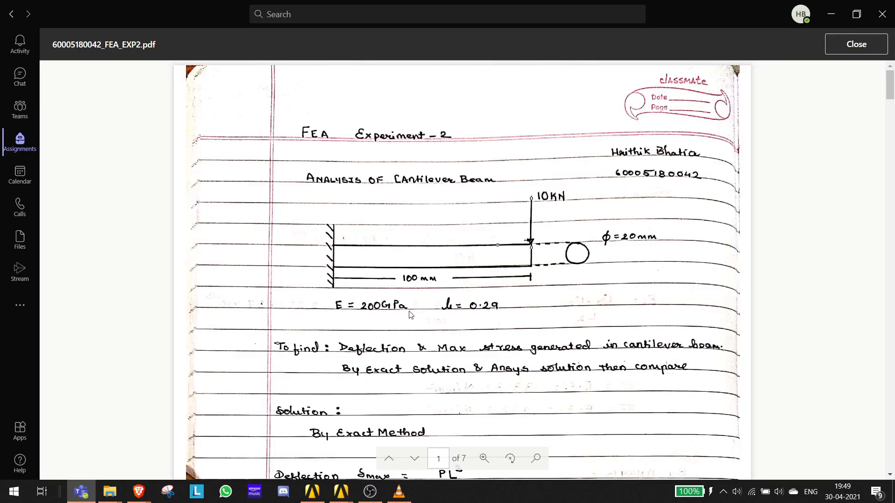
left_click(831, 14)
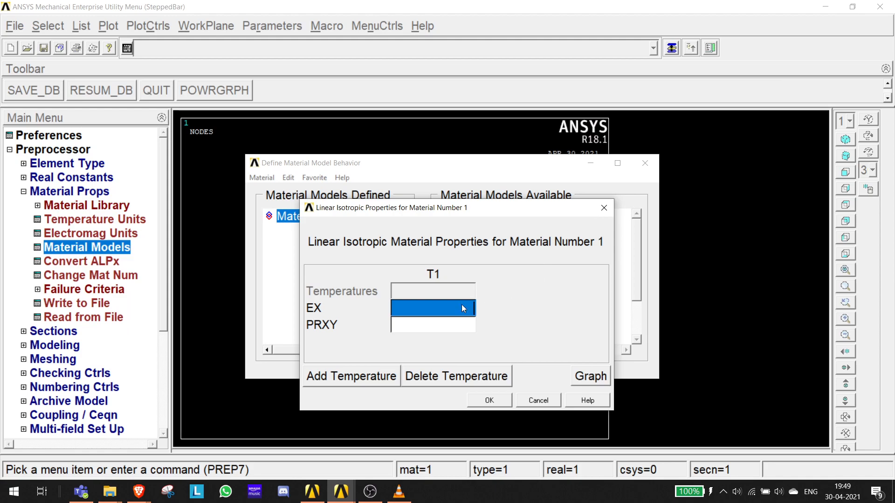
type("2")
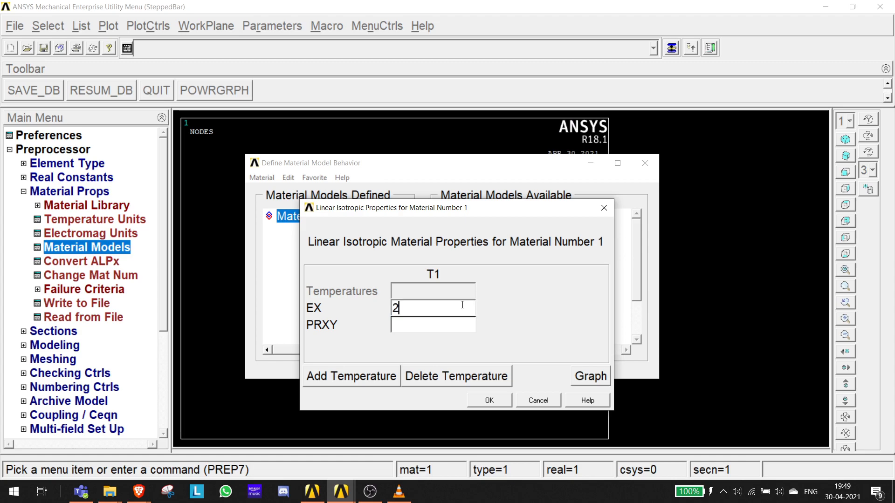
type("E11")
Set PRXY to 0.29 from the problem sheet and accept the material 1 definition.
left_click(81, 491)
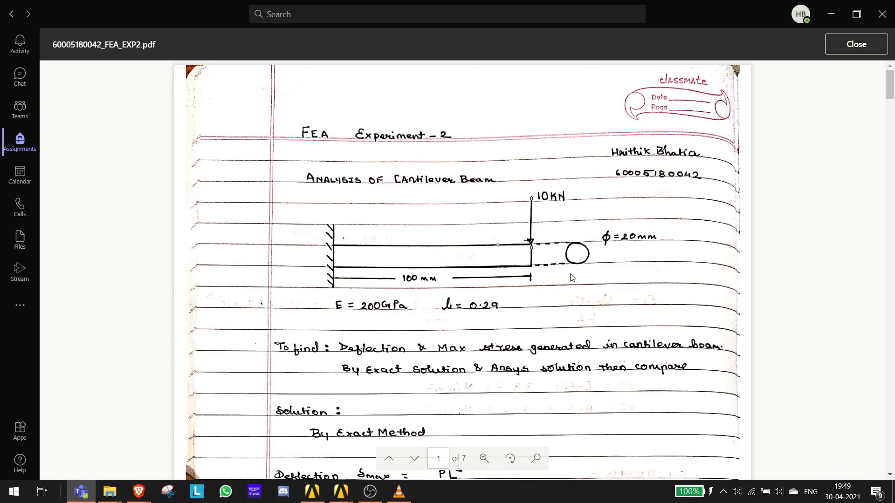
left_click(831, 14)
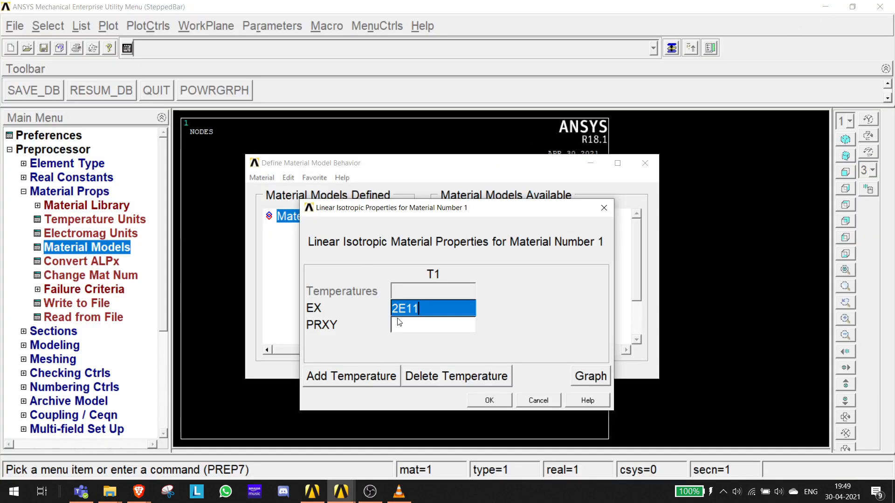
left_click(415, 327)
left_click(80, 492)
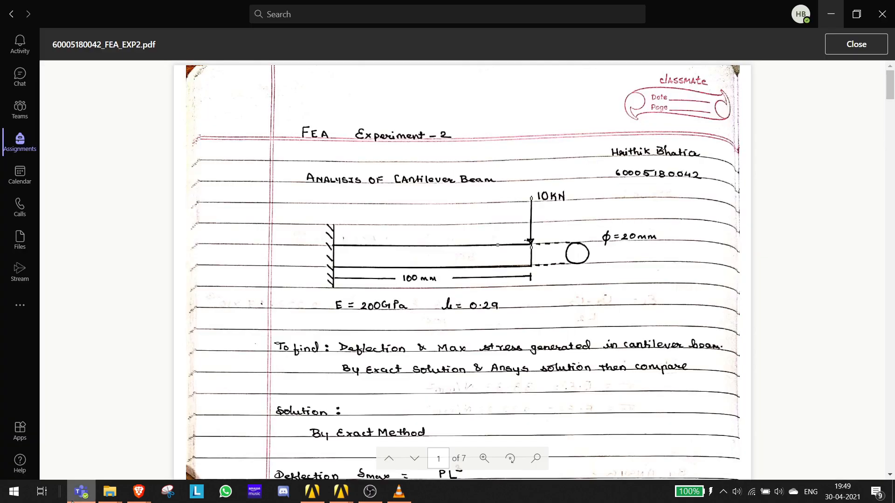
left_click(833, 15)
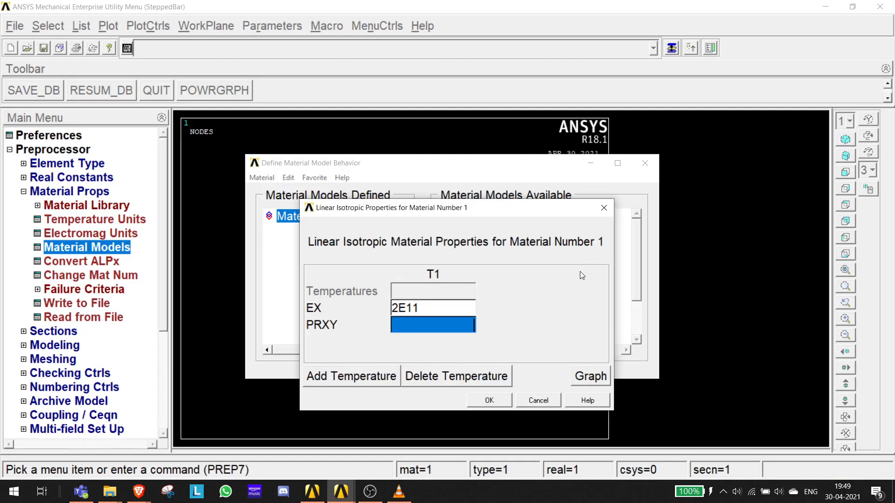
type("0.29")
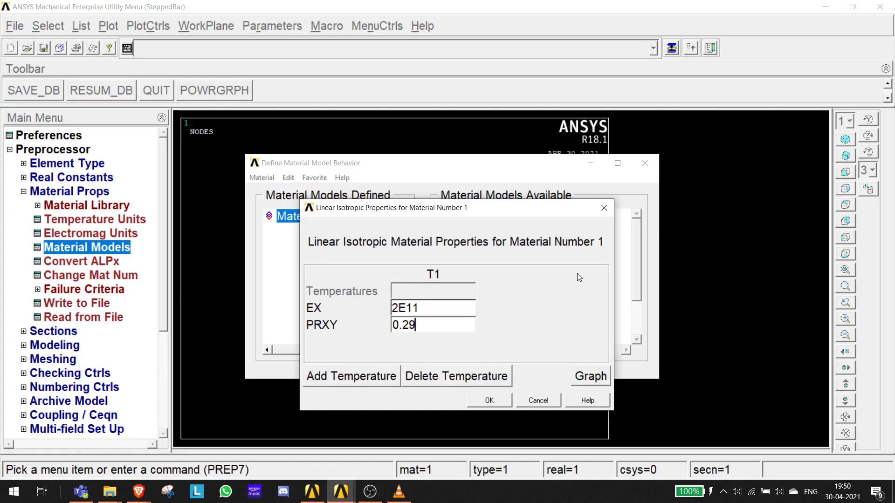
left_click(475, 400)
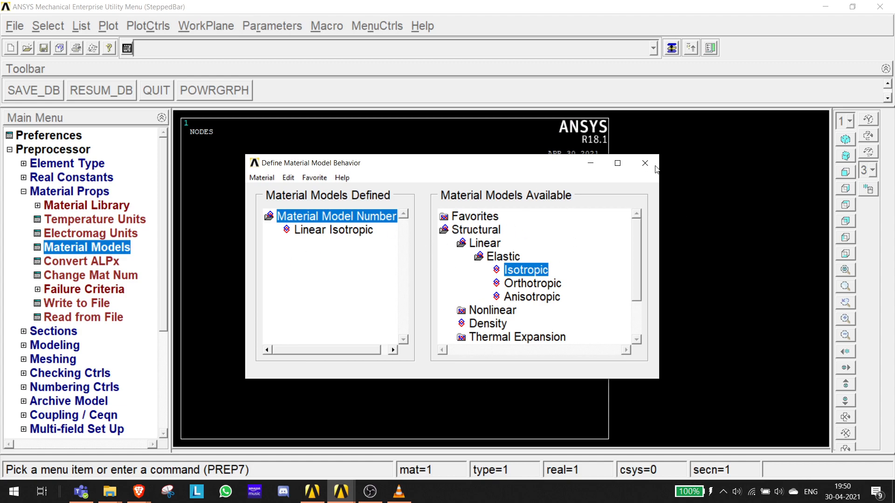
left_click(645, 163)
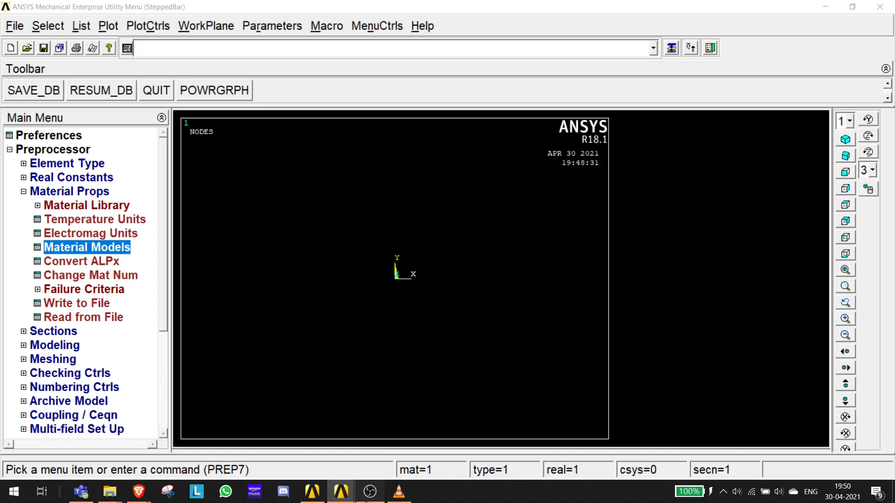
left_click(370, 492)
left_click(753, 376)
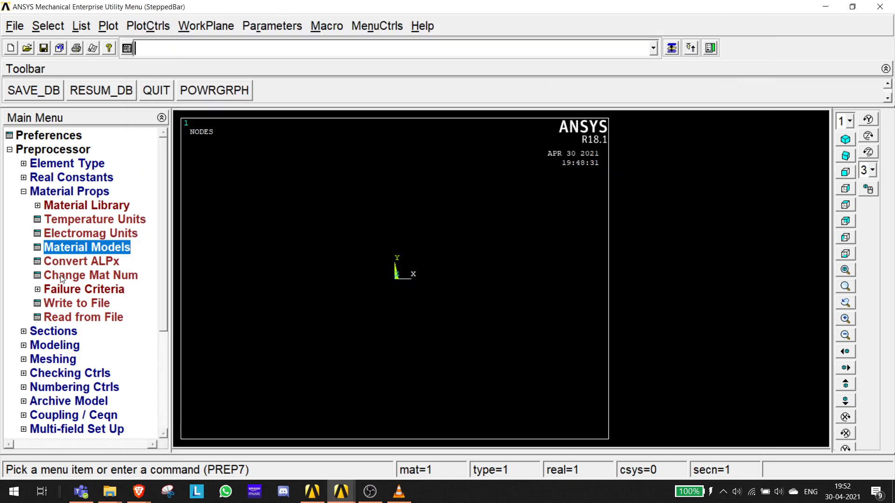
Start a common beam section definition with ID 1 and choose the solid circular sub-type shown on the problem sheet.
left_click(23, 191)
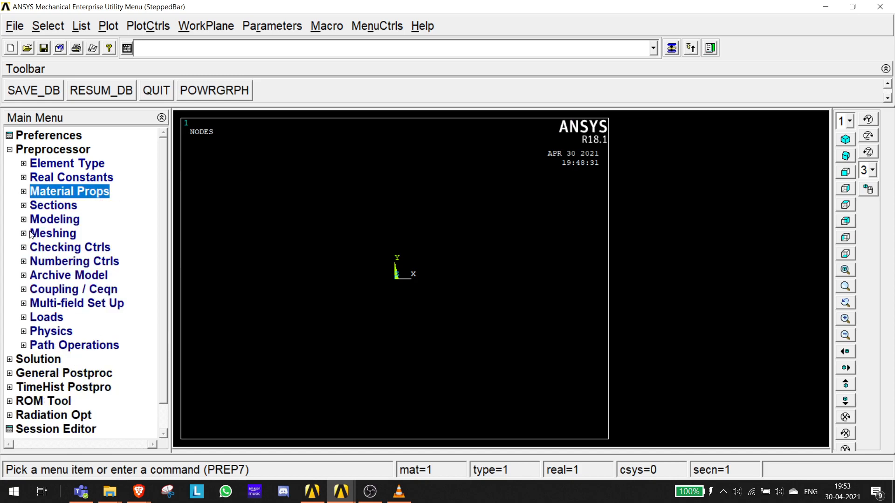
left_click(88, 494)
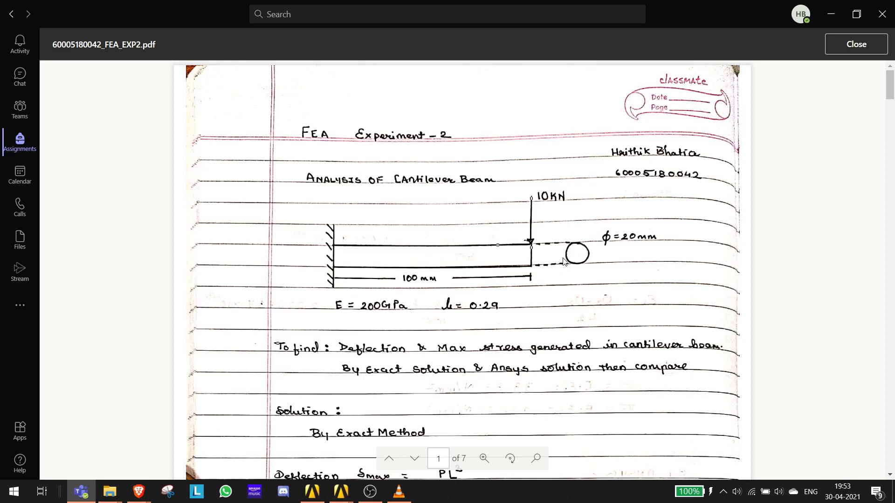
left_click(831, 14)
left_click(30, 205)
left_click(57, 237)
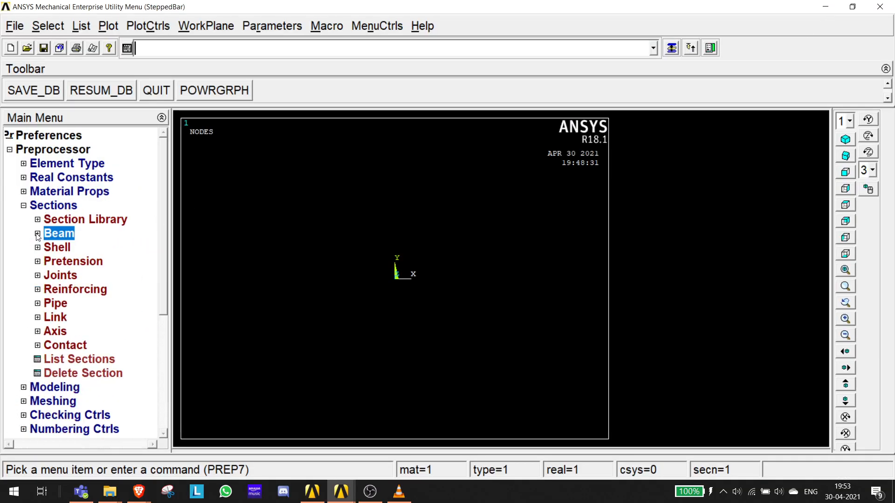
left_click(57, 237)
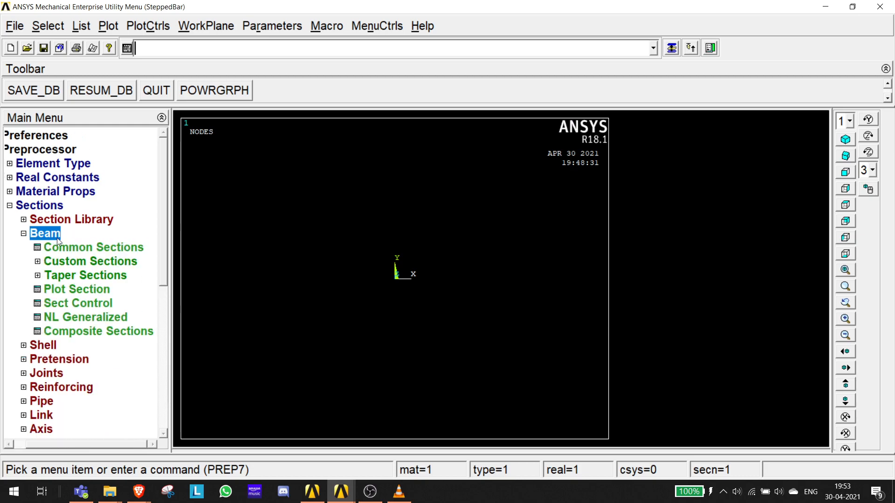
left_click(83, 252)
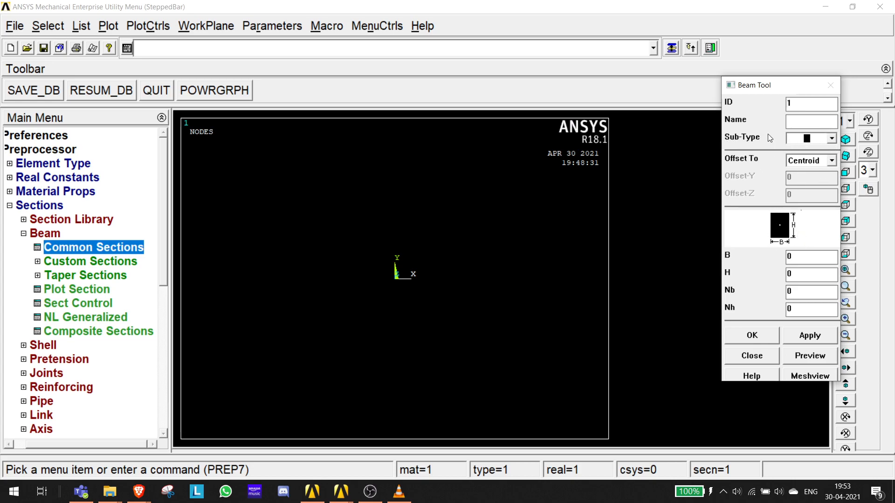
left_click(833, 138)
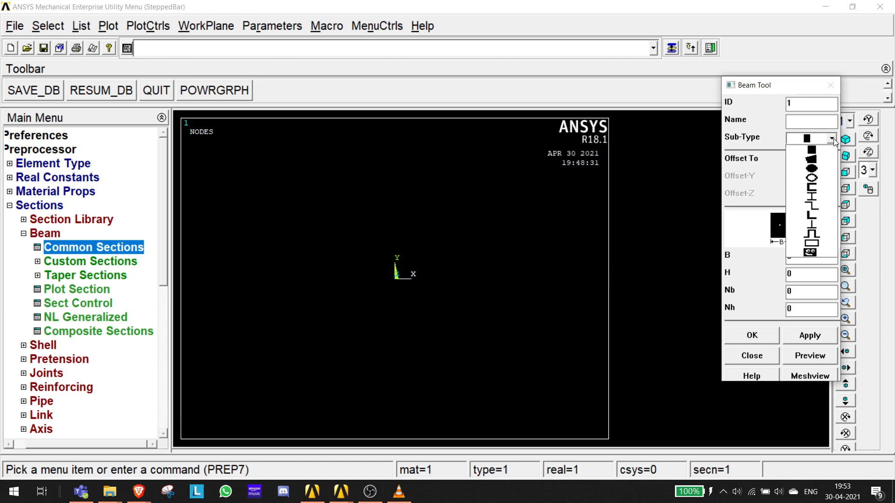
left_click(813, 169)
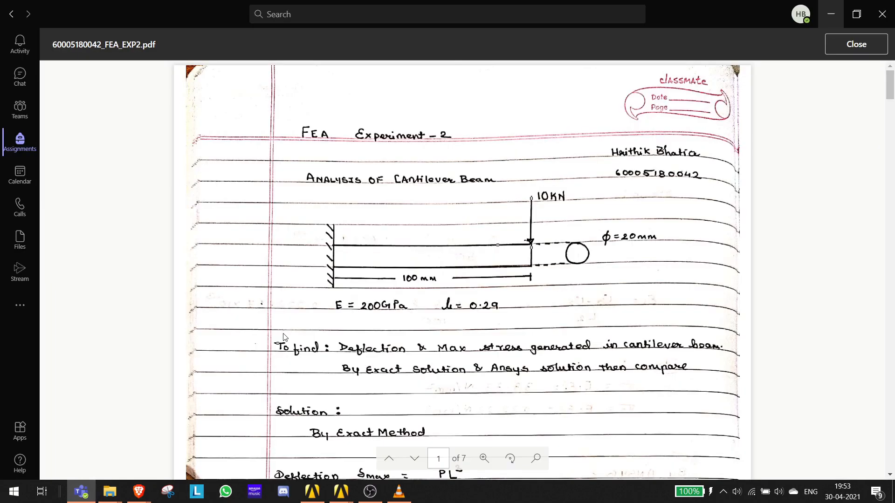
Following the 20 mm diameter on the problem sheet, define the circular section with R 10 and N 1, named D20.
left_click(81, 492)
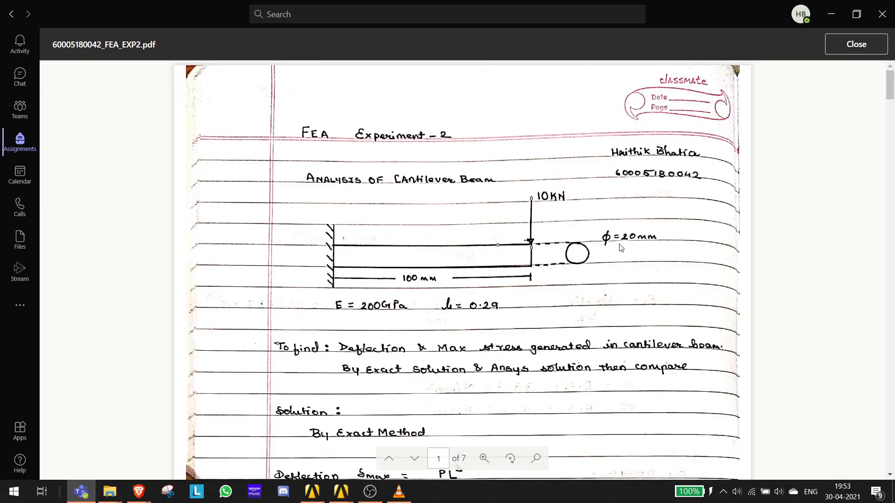
left_click(827, 24)
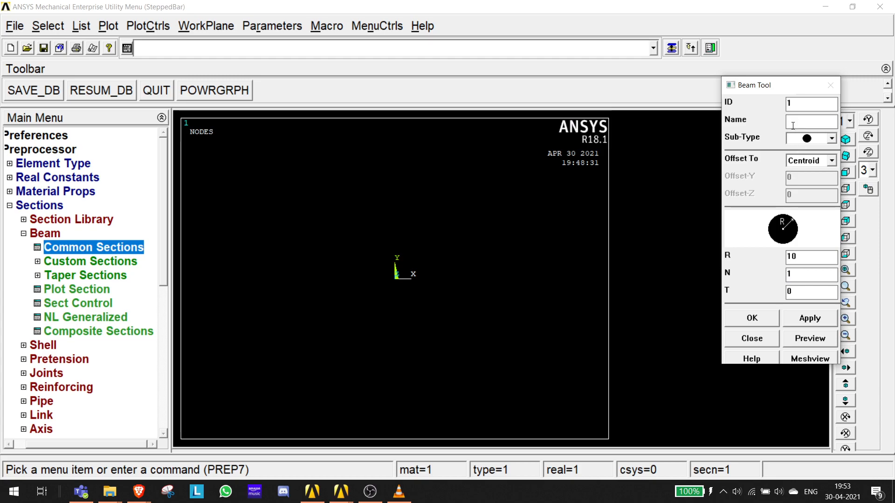
type("d20")
key("Home")
key("Delete")
type("D")
left_click(804, 322)
left_click(752, 319)
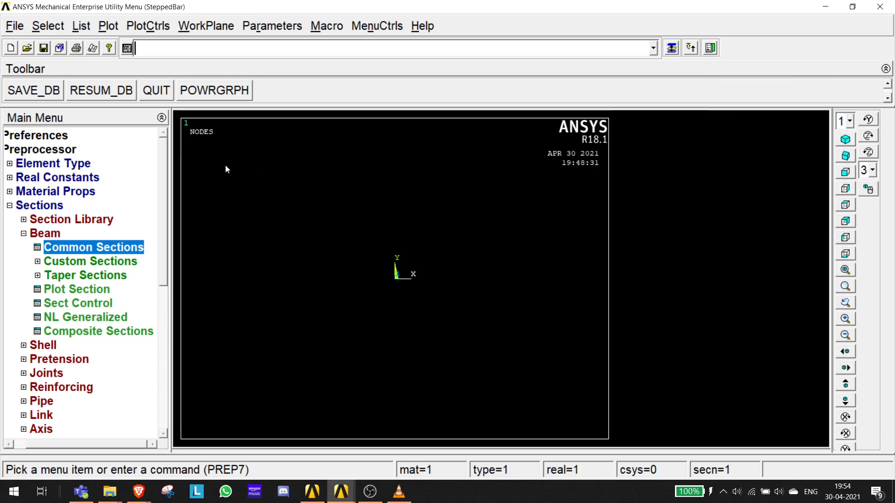
left_click(9, 205)
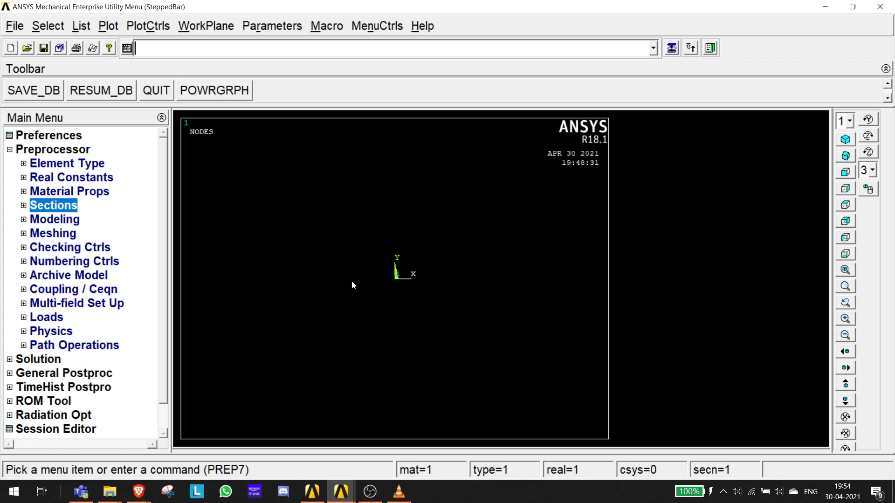
Check the beam length on the problem sheet and create node 1 at 0, 0, 0 in the active coordinate system.
key("alt+Tab")
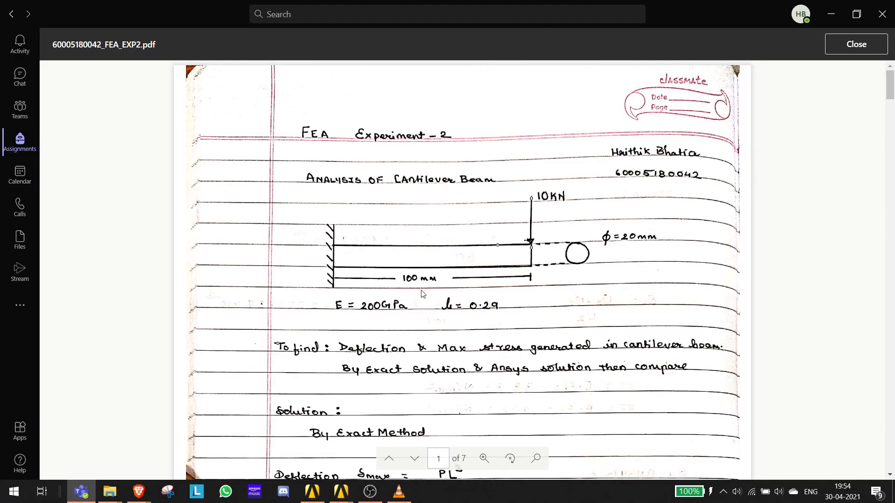
left_click(830, 15)
left_click(36, 222)
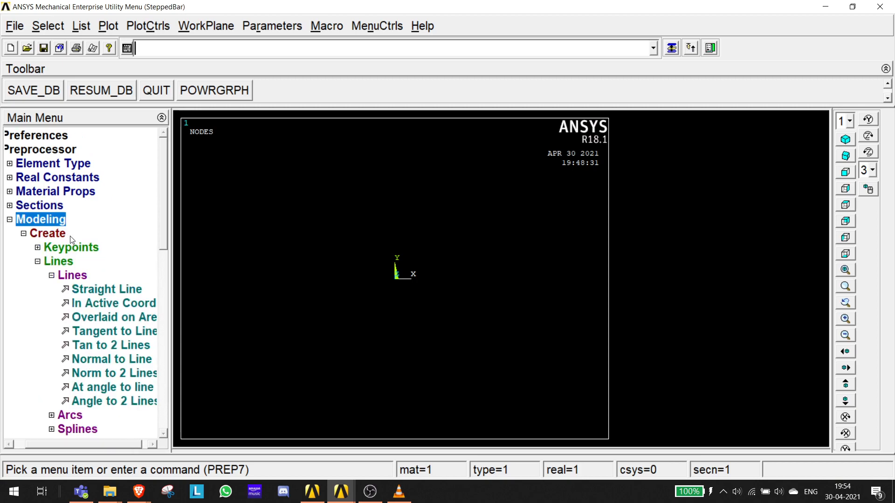
left_click(38, 262)
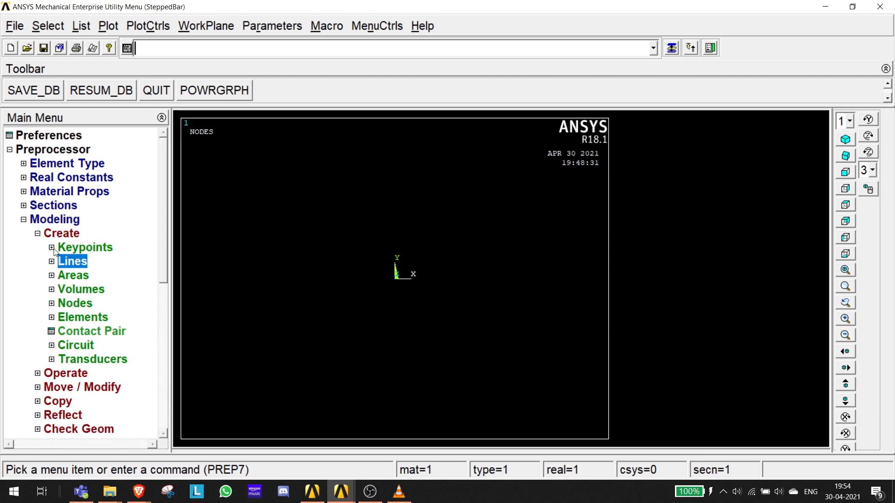
left_click(52, 304)
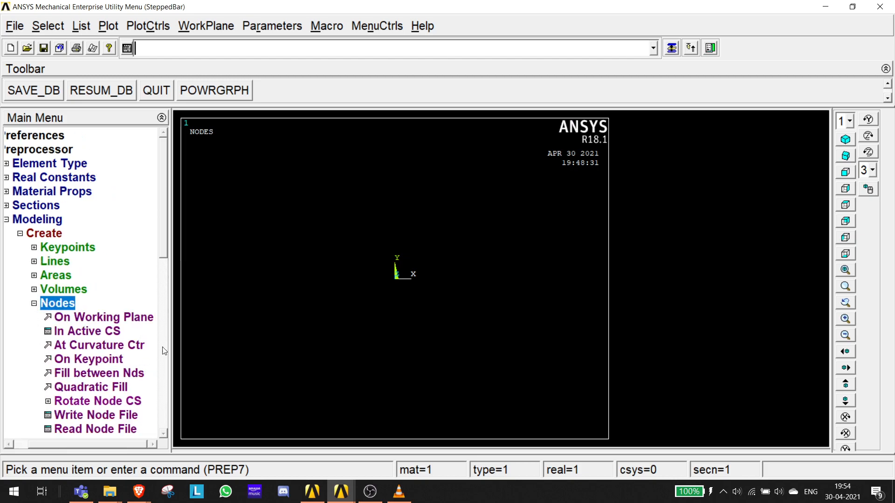
left_click(83, 333)
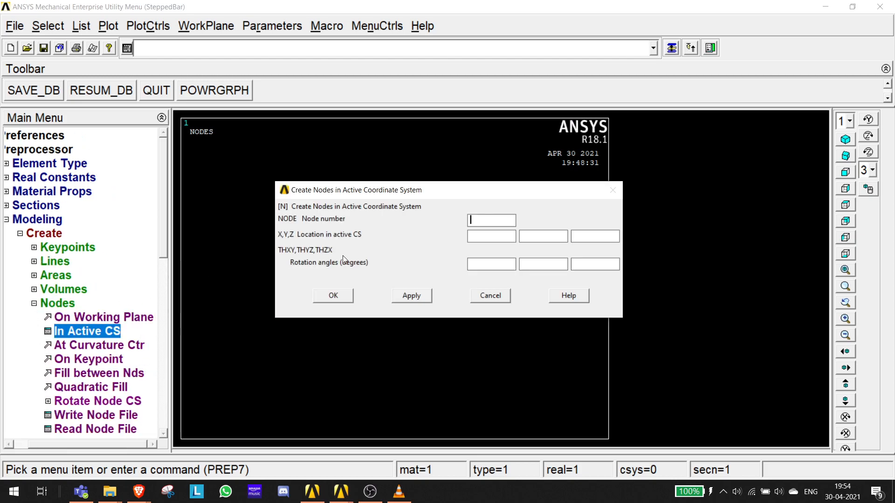
left_click(491, 222)
left_click(477, 233)
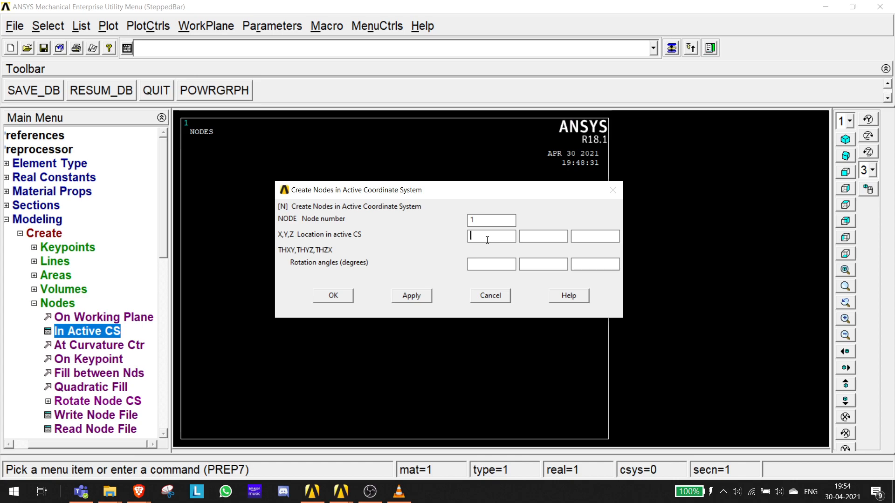
left_click_drag(509, 190, 715, 94)
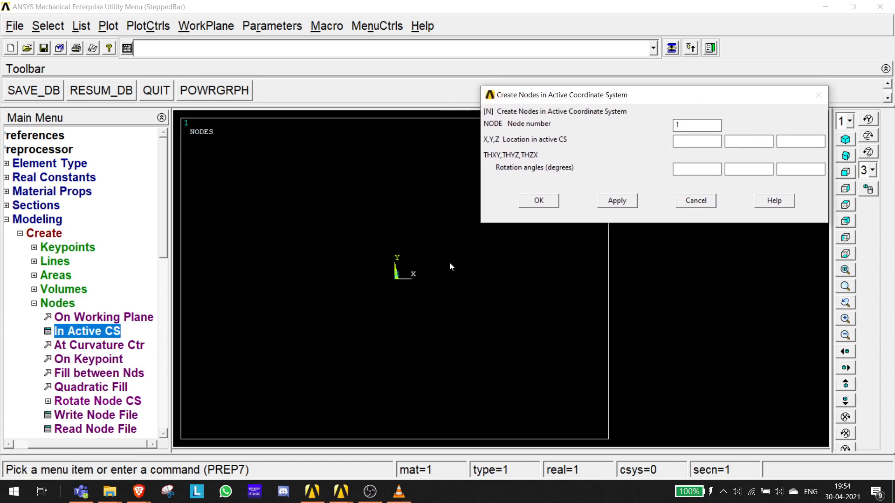
type("0")
left_click(729, 142)
type("00")
left_click(539, 200)
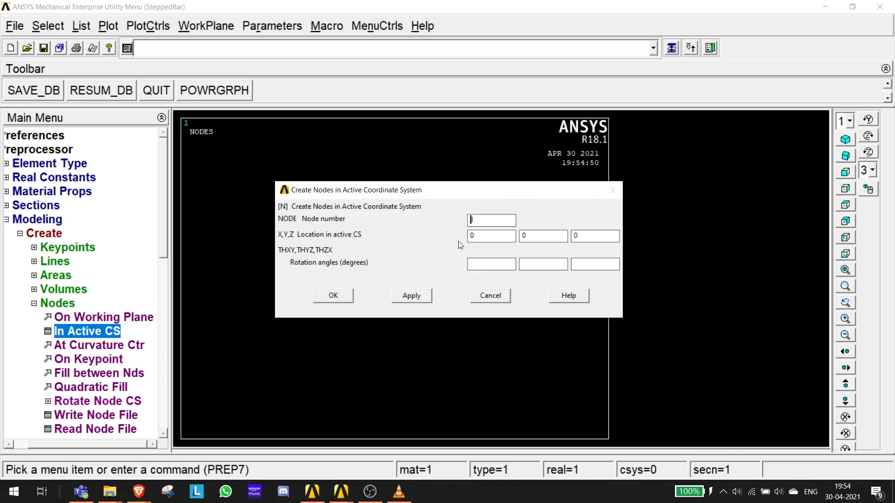
Create node 2 at 100, 0, 0 in the active coordinate system, using the beam length from the problem sheet.
key("BackSpace")
type("2")
left_click(81, 491)
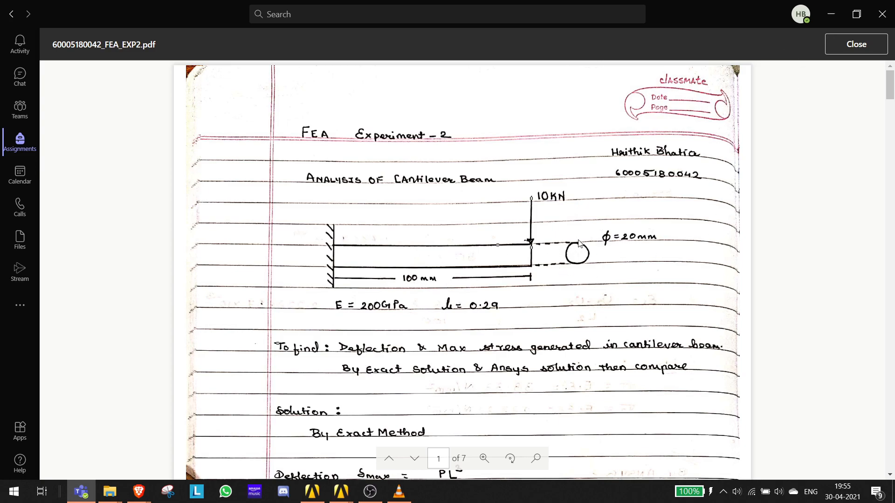
left_click(831, 21)
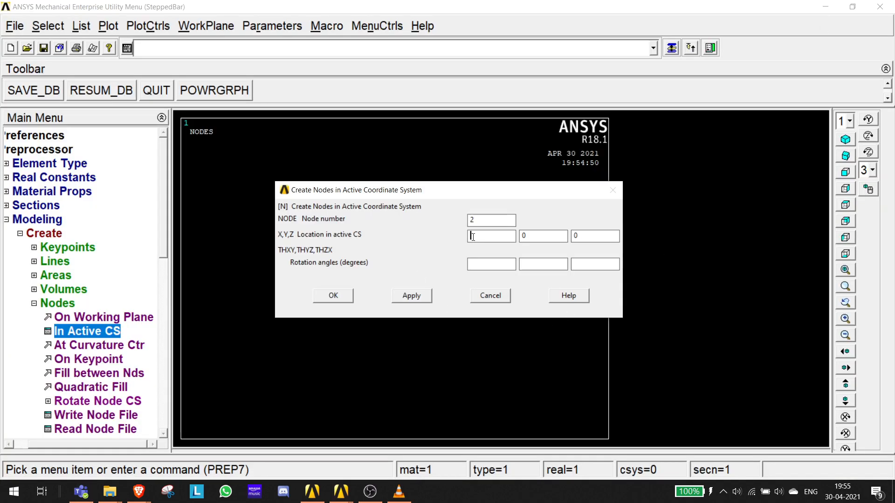
type("00")
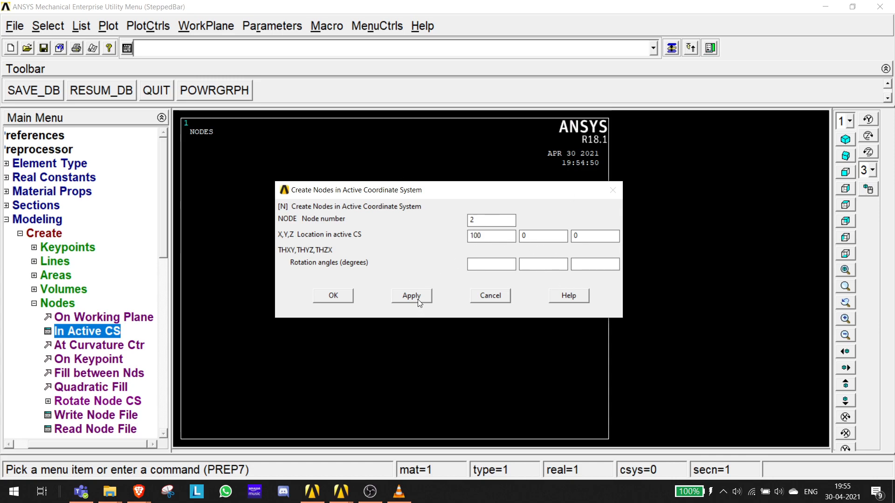
left_click(333, 296)
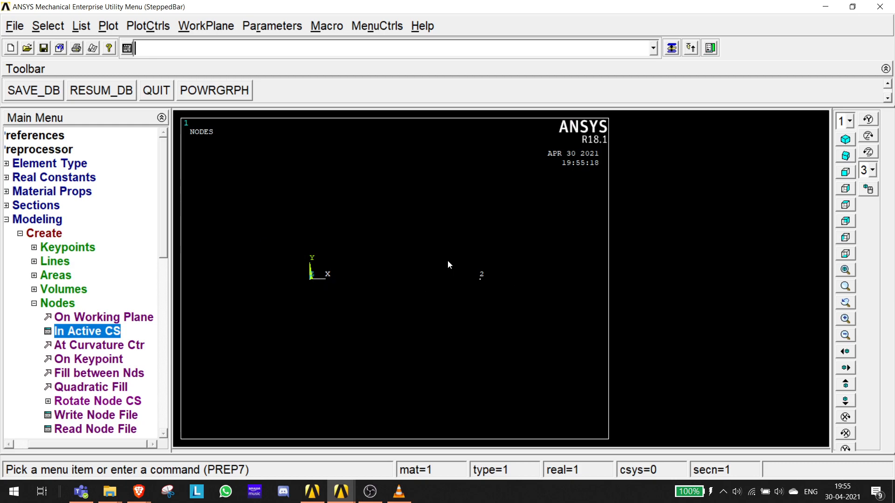
left_click(34, 303)
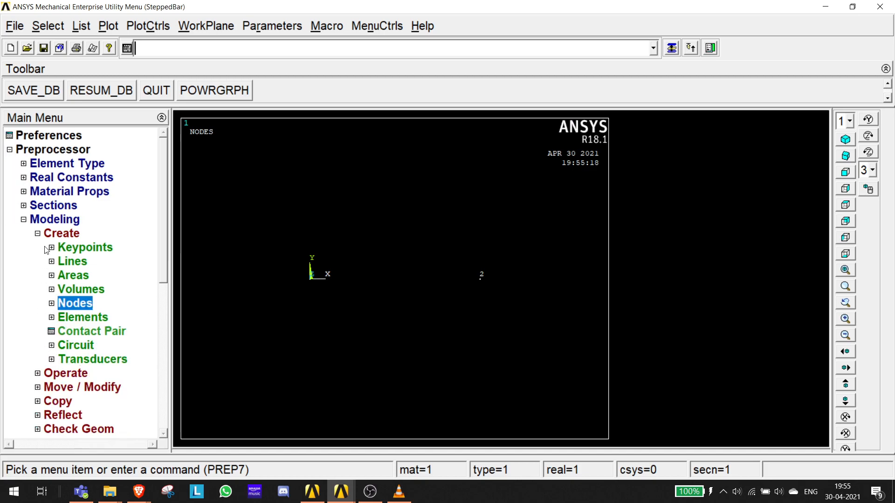
Try to create a straight line for the beam between the two nodes.
left_click(53, 265)
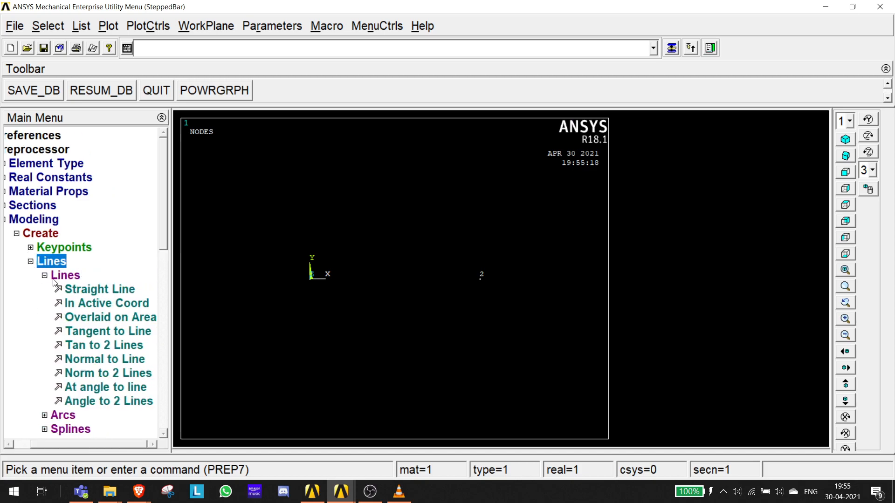
left_click(79, 289)
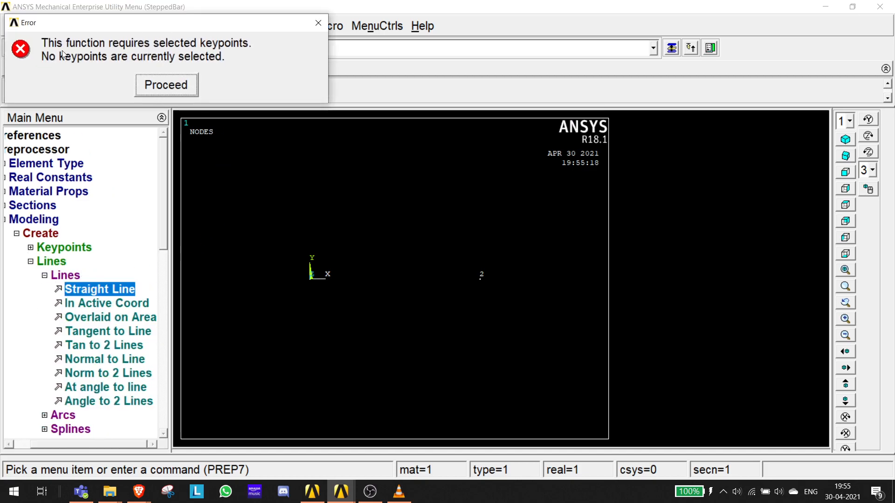
left_click(173, 89)
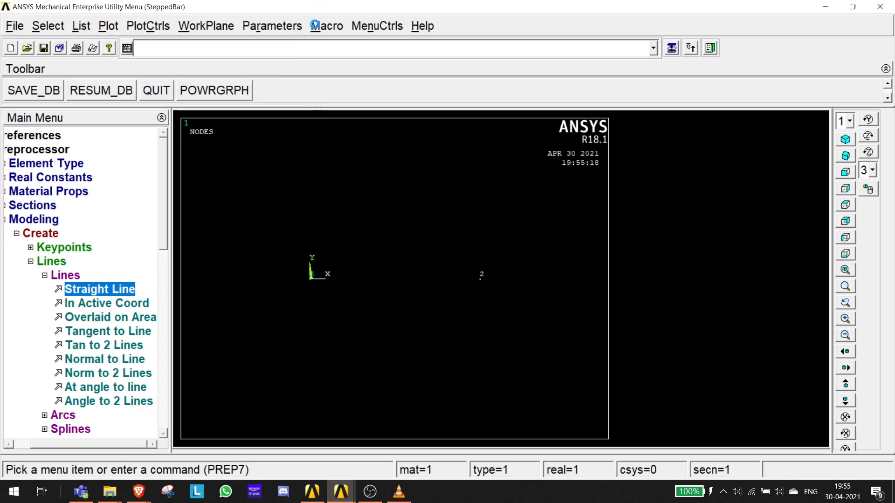
left_click(34, 263)
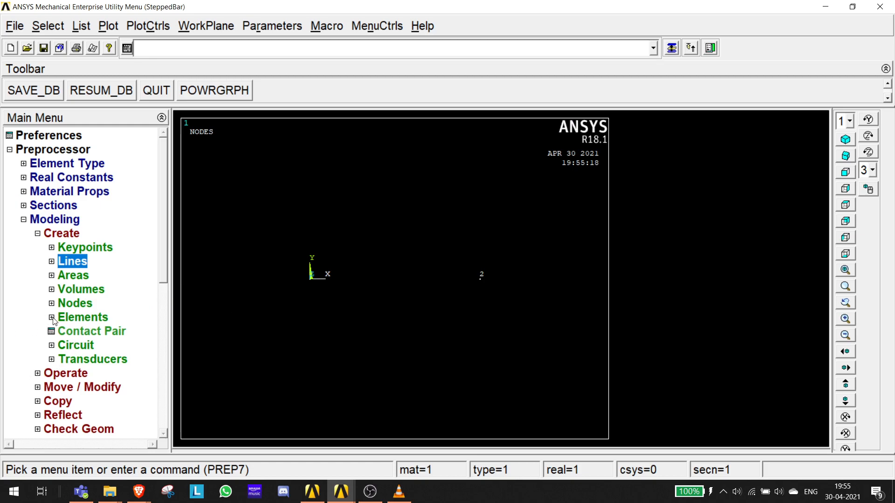
left_click(53, 319)
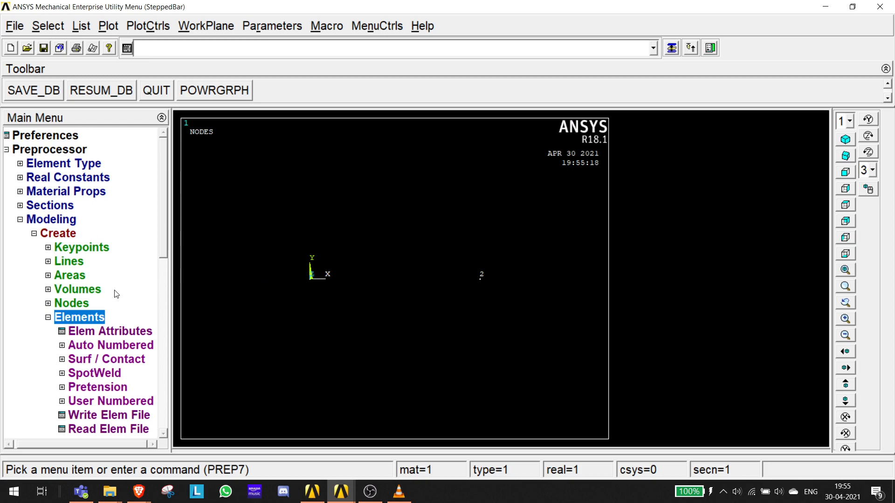
left_click(49, 303)
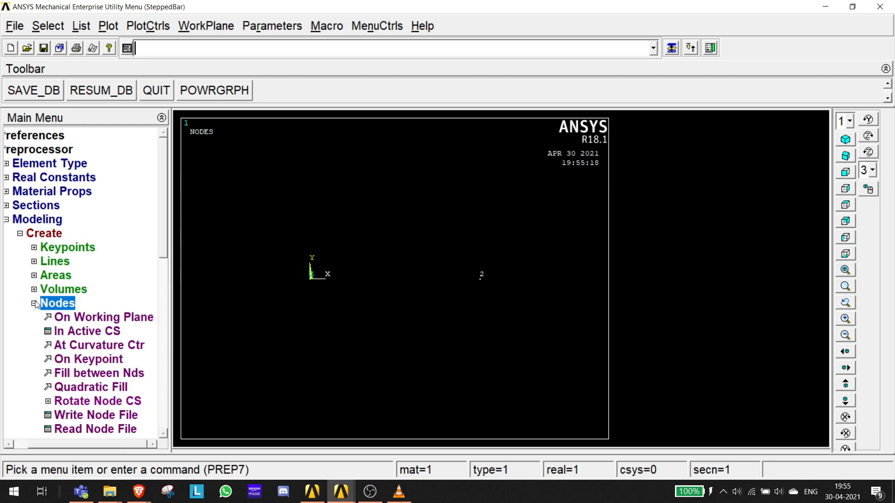
left_click(39, 303)
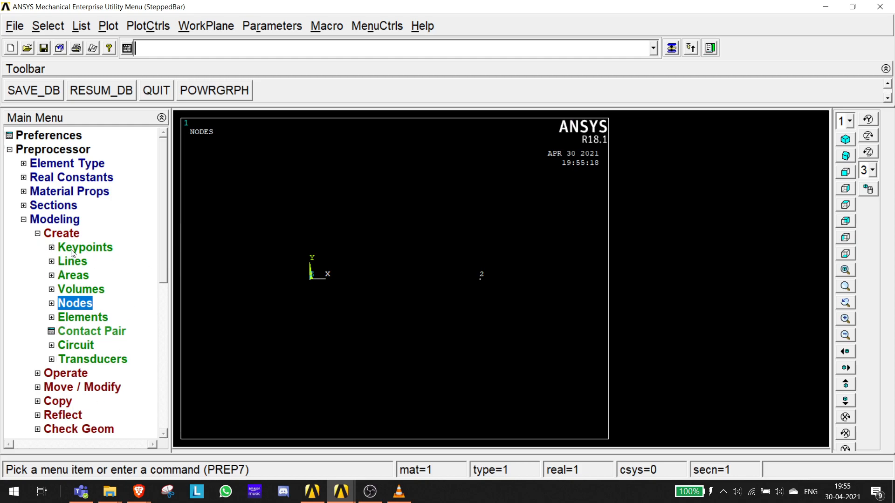
Delete nodes 1 and 2 from the model.
left_click_drag(164, 260, 161, 311)
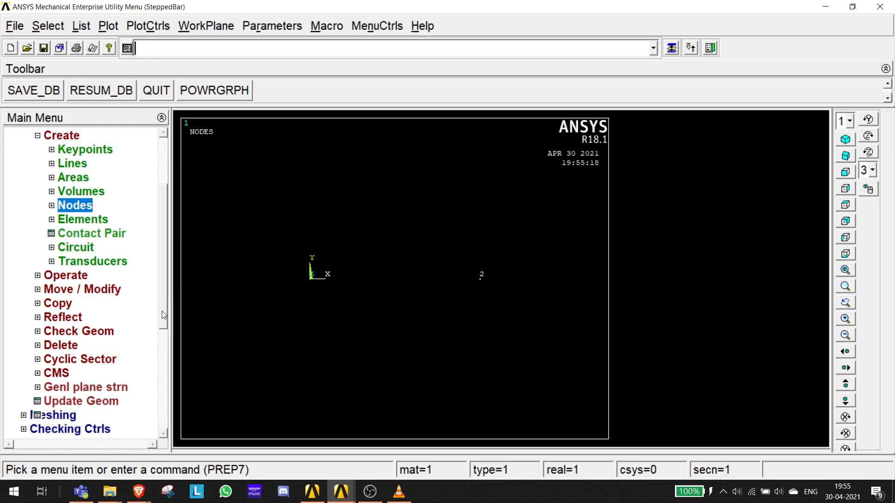
left_click(38, 346)
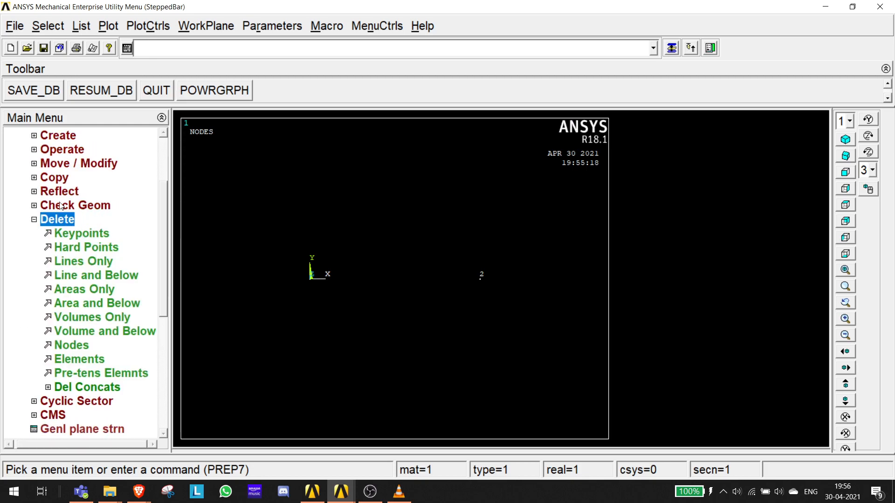
left_click(83, 346)
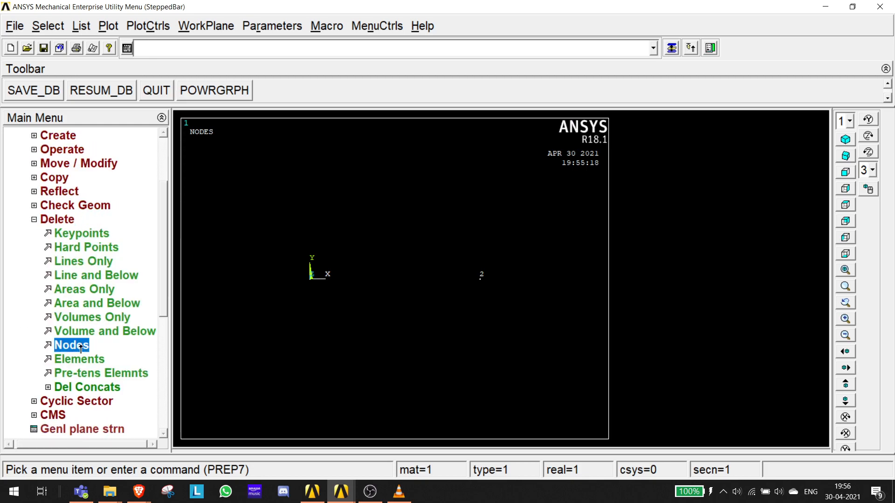
left_click(310, 287)
left_click(482, 285)
left_click(90, 436)
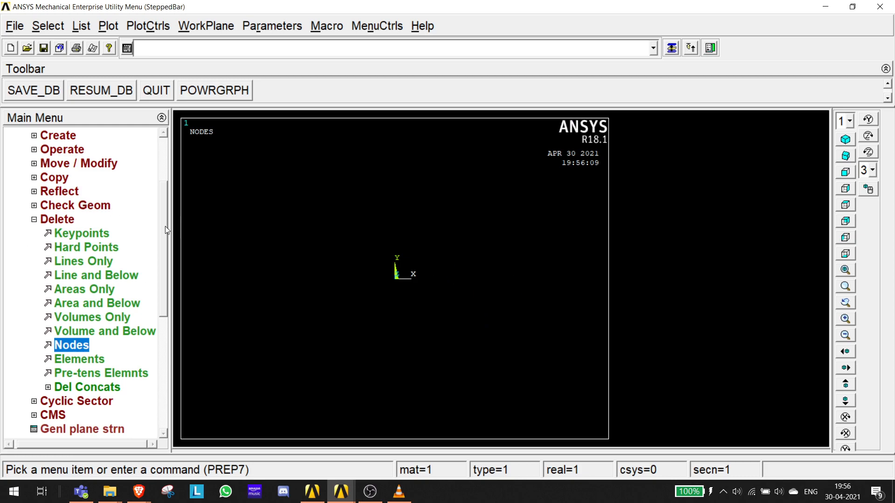
Create keypoint 1 at 0, 0, 0 in the active coordinate system.
scroll(140, 210, "up", 3)
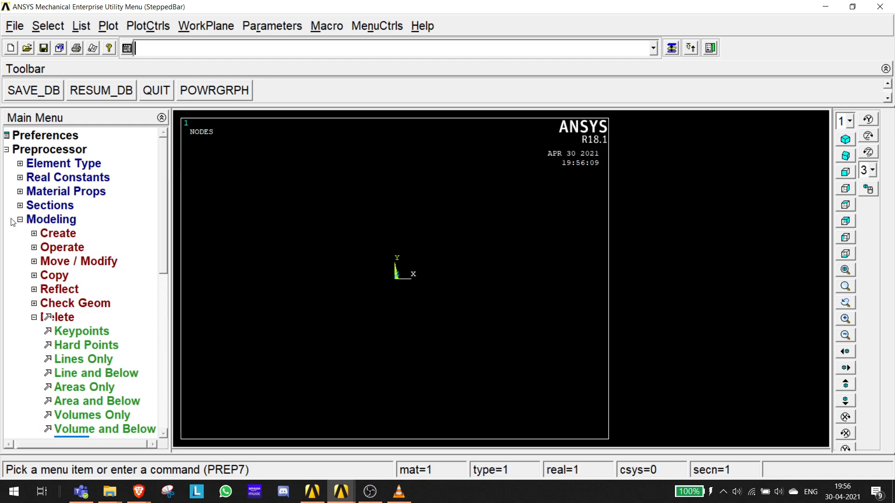
left_click(42, 237)
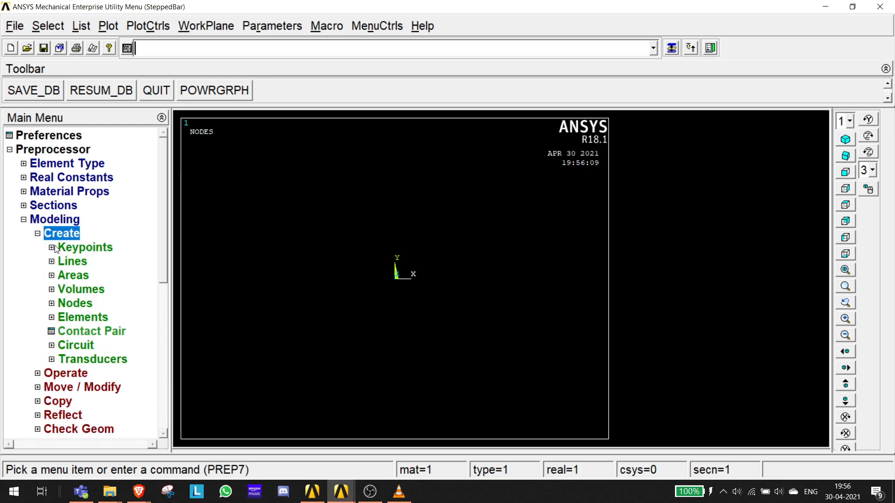
left_click(52, 246)
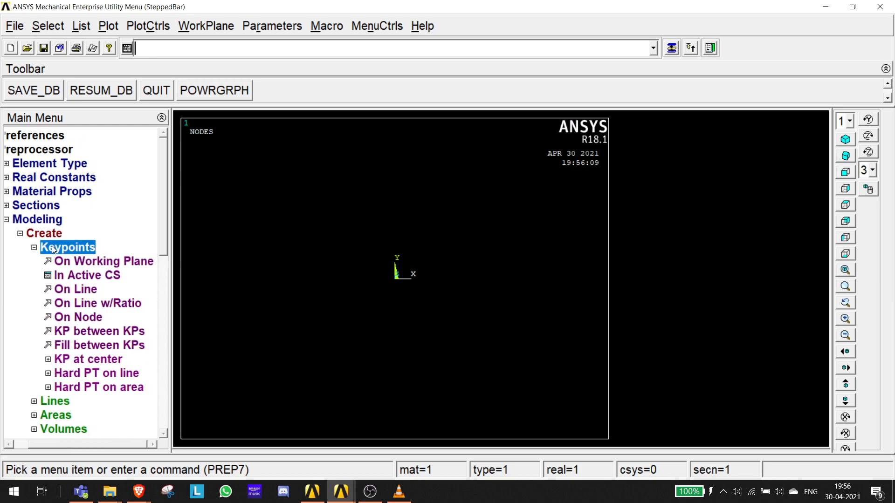
left_click(91, 279)
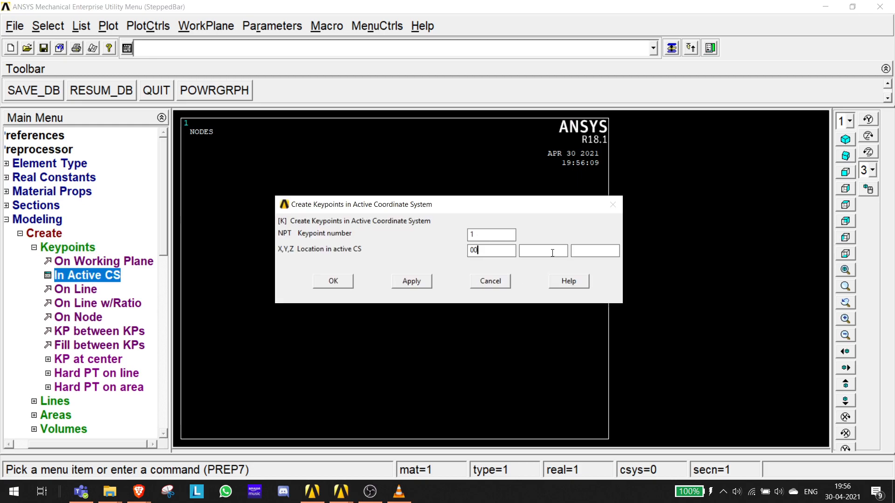
left_click(578, 254)
type("0")
left_click(411, 282)
Create keypoint 2 at 100, 0, 0 in the active coordinate system and finish keypoint creation.
key("BackSpace")
type("2")
left_click(487, 249)
type("100")
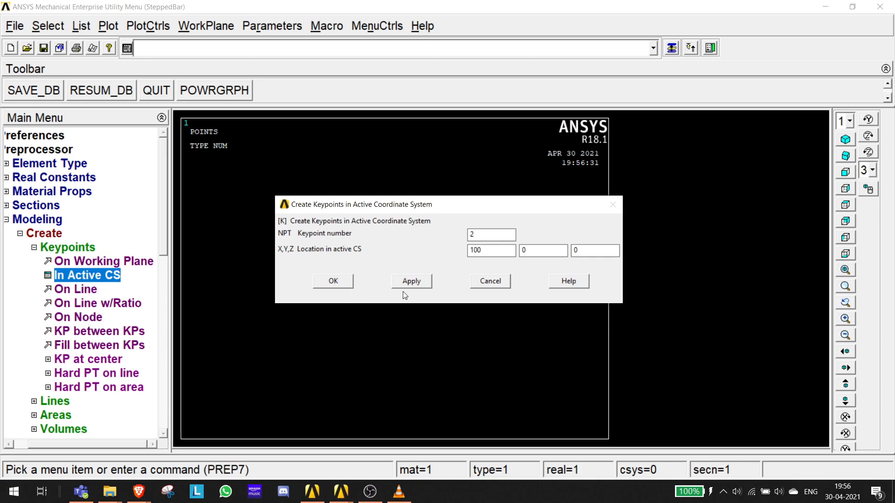
left_click(333, 281)
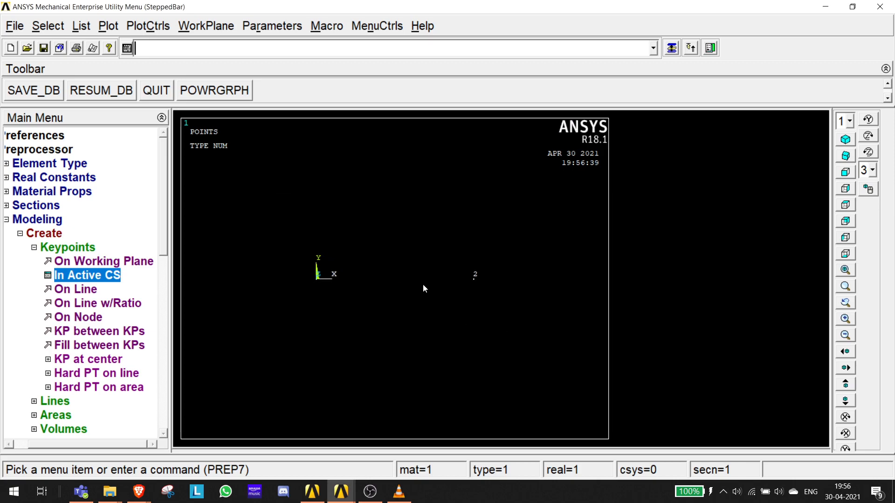
Create a straight line for the beam between keypoints 1 and 2.
left_click(44, 402)
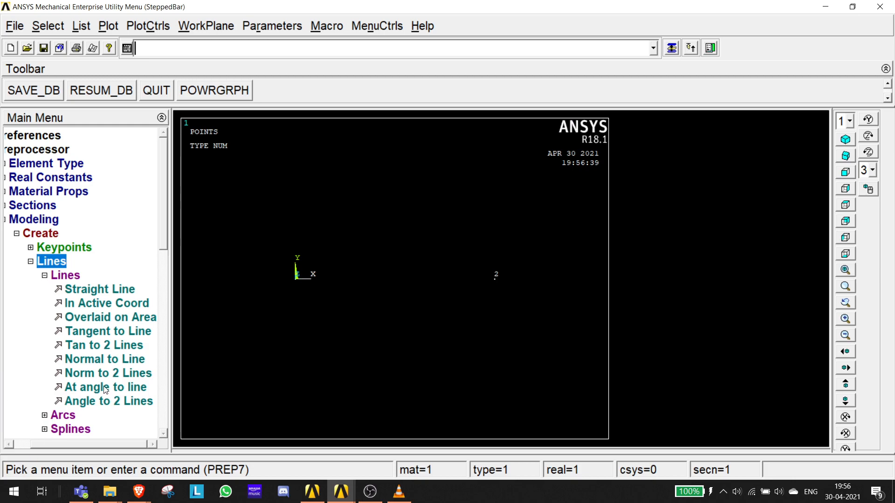
left_click(83, 294)
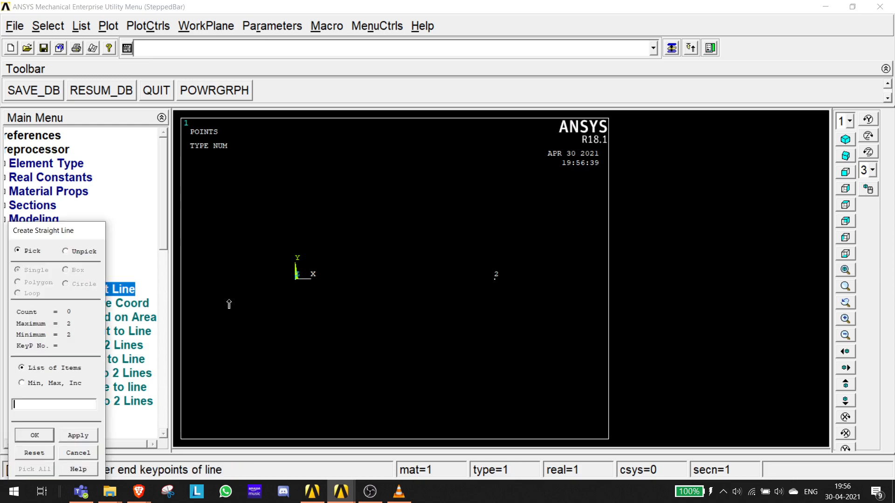
left_click(297, 290)
left_click(512, 293)
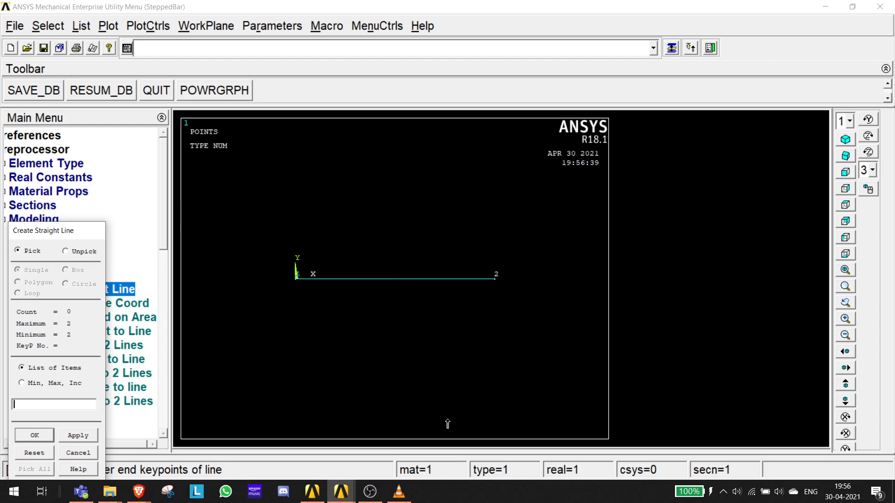
left_click(77, 436)
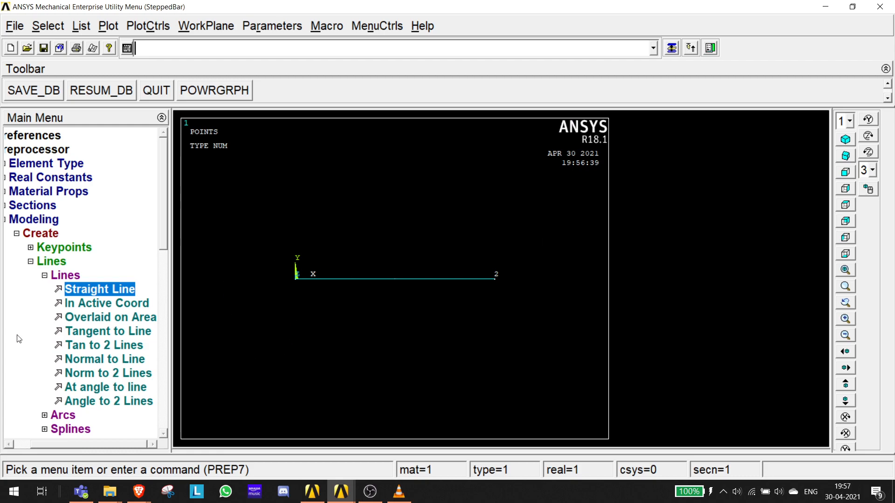
Set the global meshing attributes in MeshTool to element type BEAM188, material 1 and section D20.
left_click(21, 237)
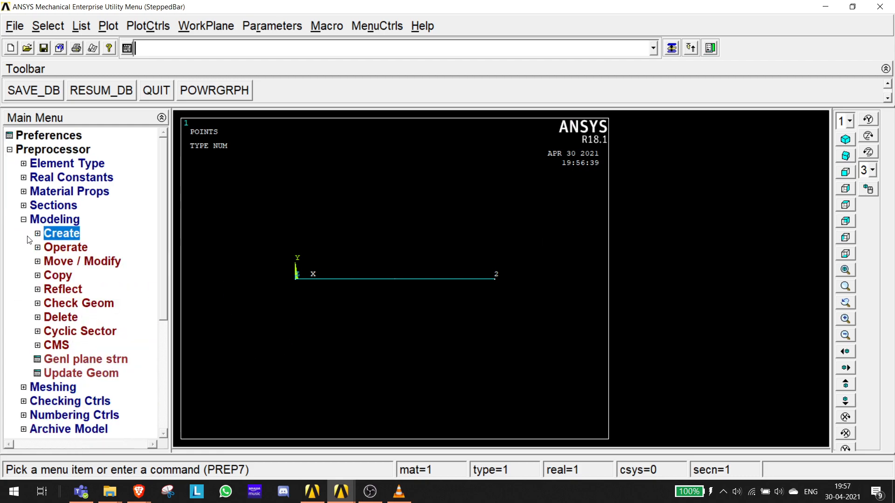
left_click(26, 220)
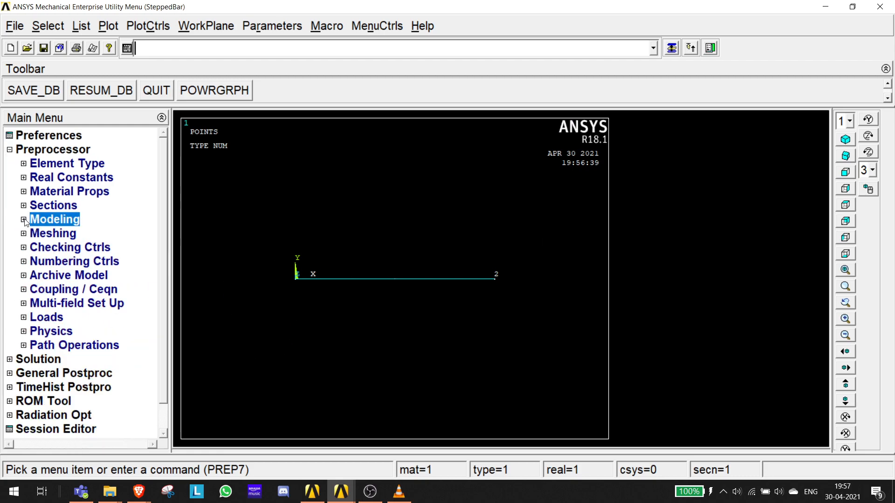
double_click(42, 237)
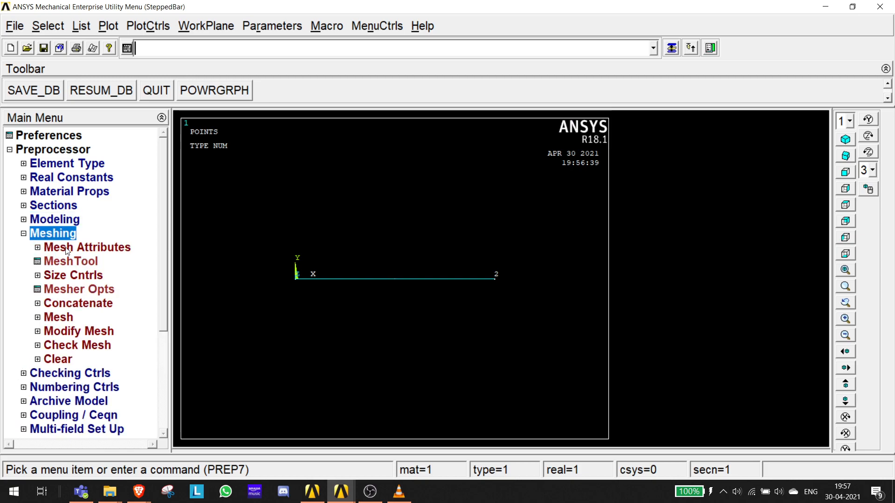
left_click(70, 263)
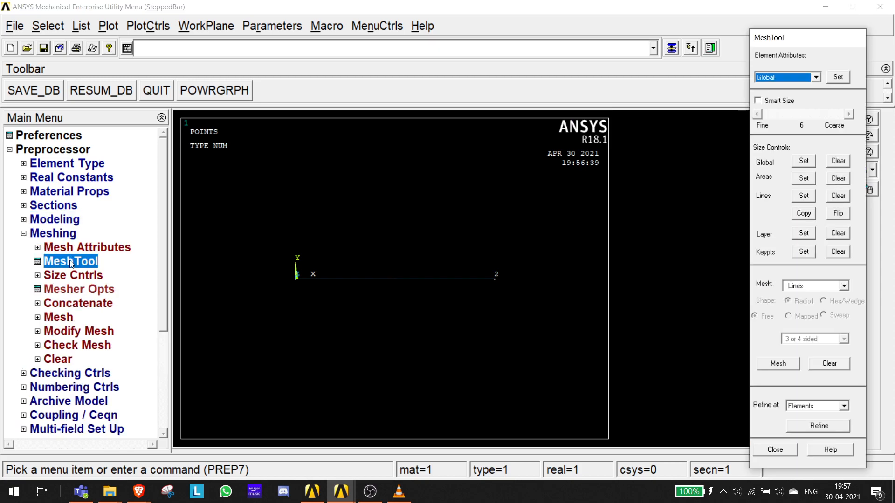
left_click(847, 78)
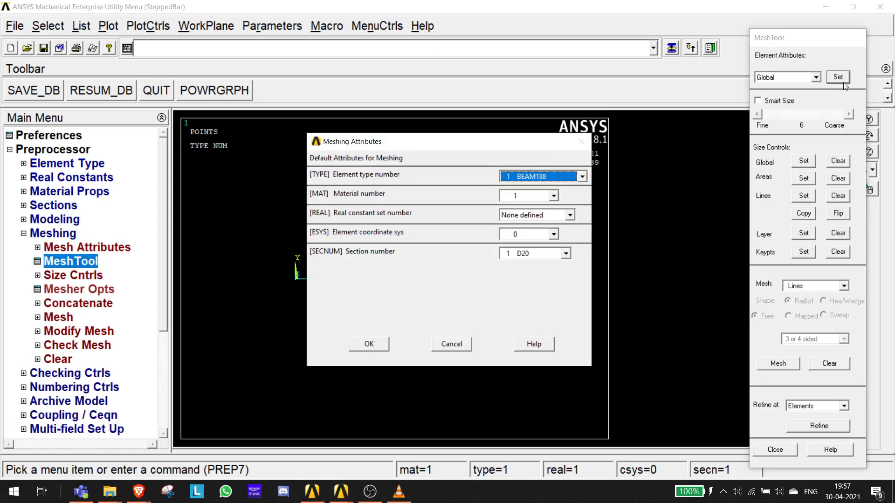
left_click(563, 257)
left_click(562, 258)
left_click(552, 199)
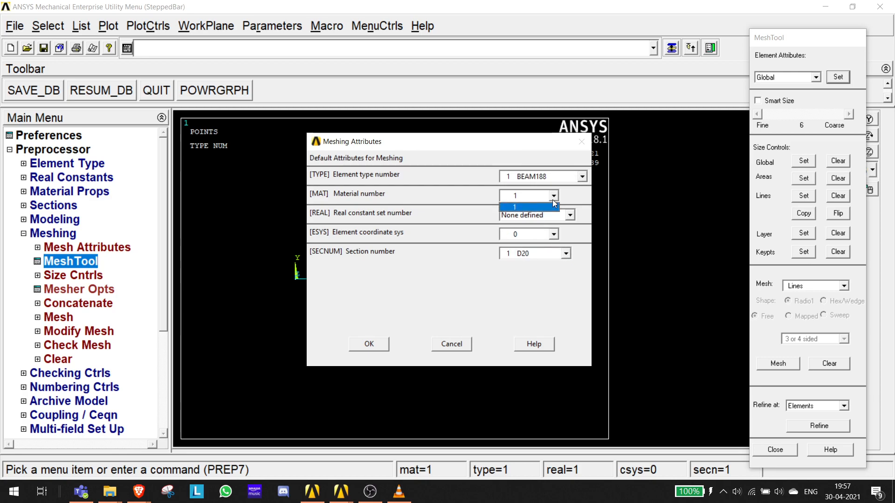
left_click(553, 205)
left_click(377, 345)
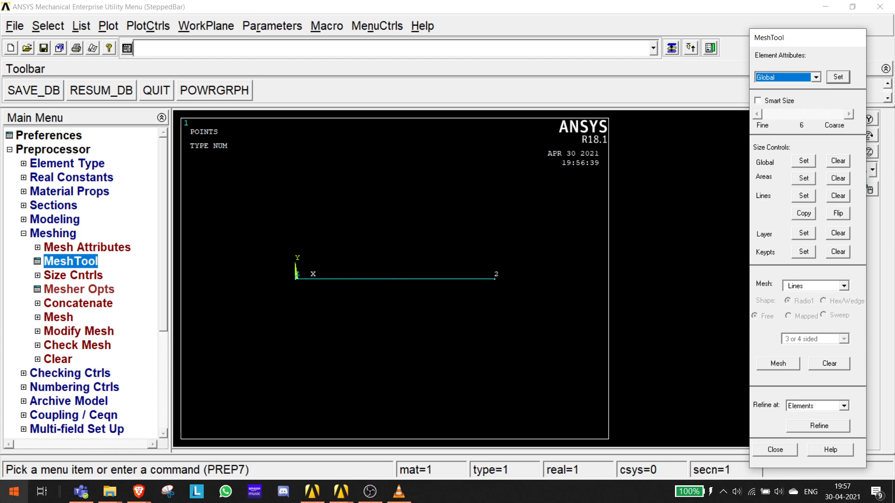
Review the beam sketch on the problem sheet and assign 100 element divisions to the beam line.
left_click(78, 500)
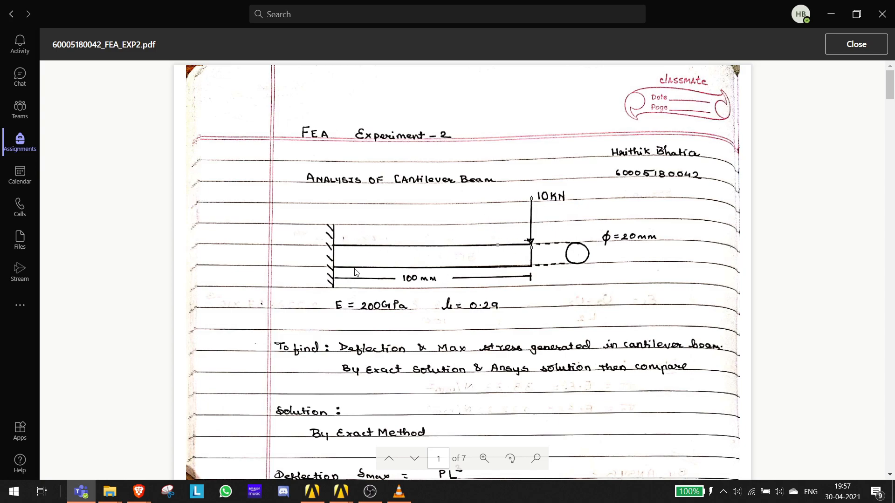
left_click(826, 19)
left_click(801, 195)
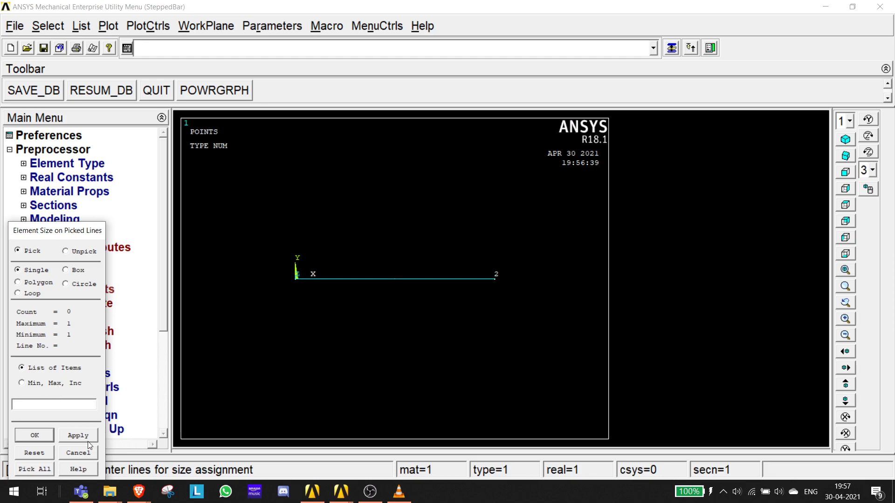
left_click(349, 280)
left_click(83, 435)
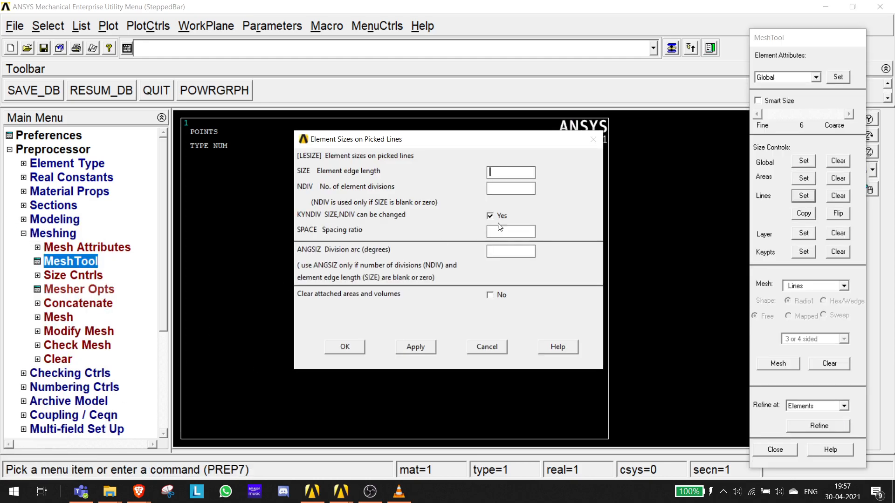
type("100")
left_click(416, 347)
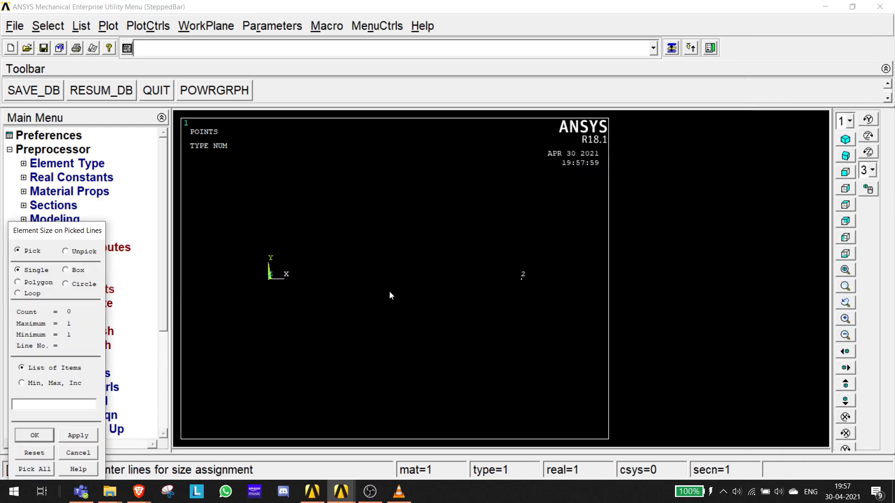
Display the model with Multi-Plots to inspect the beam line's divisions, and finish the line size assignment.
left_click(109, 26)
left_click(140, 284)
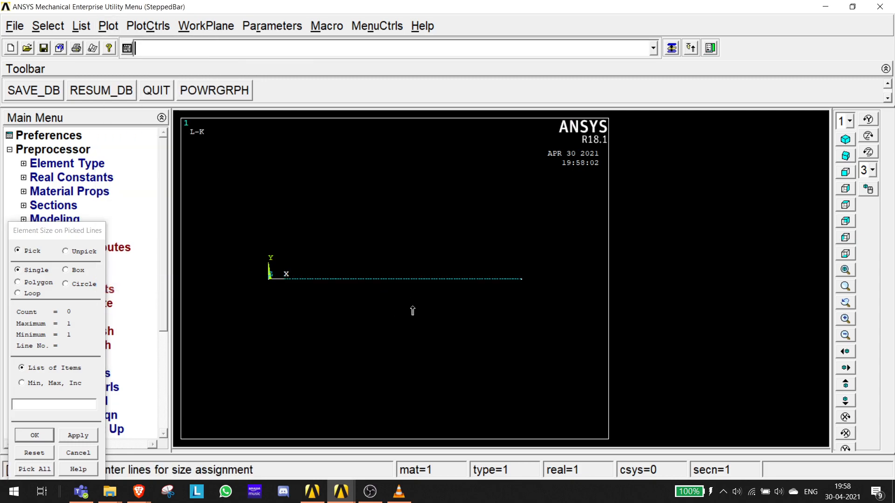
scroll(381, 284, "up", 3)
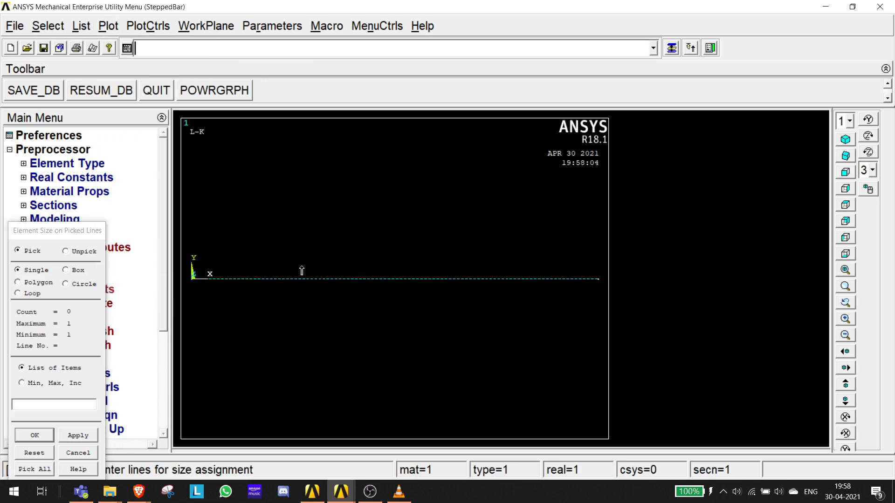
scroll(475, 301, "down", 2)
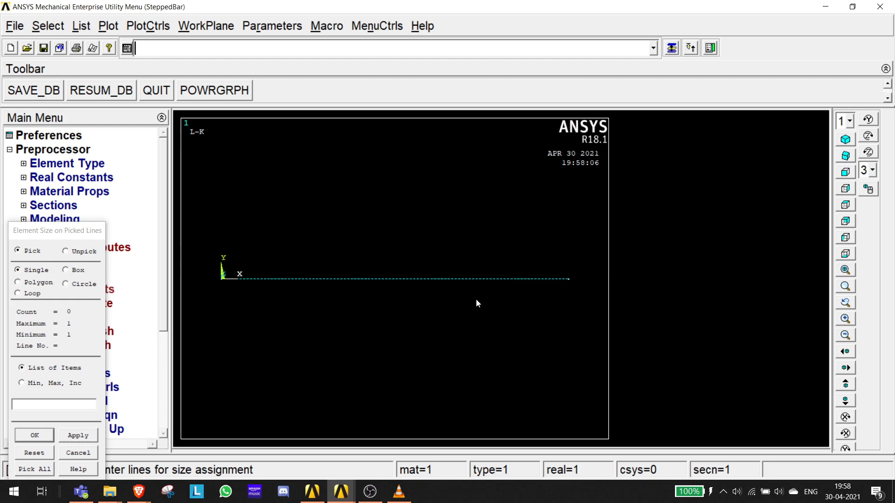
left_click(49, 436)
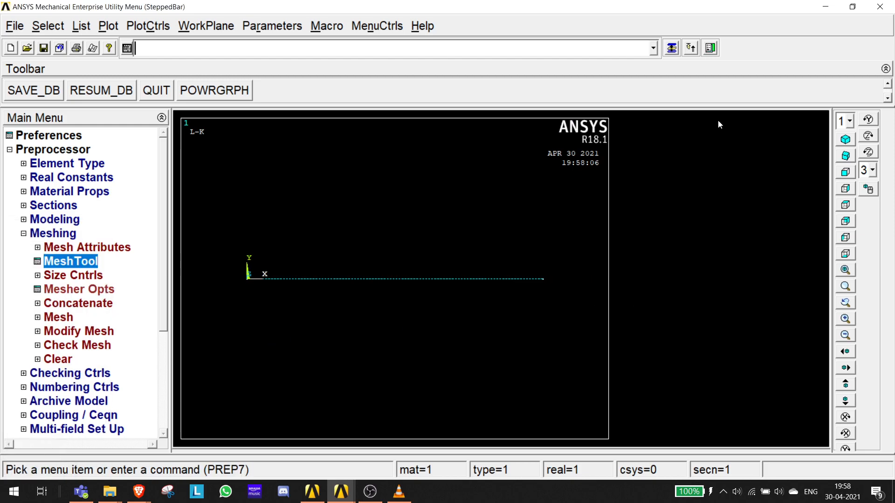
Mesh the beam line using MeshTool.
key("alt+Tab")
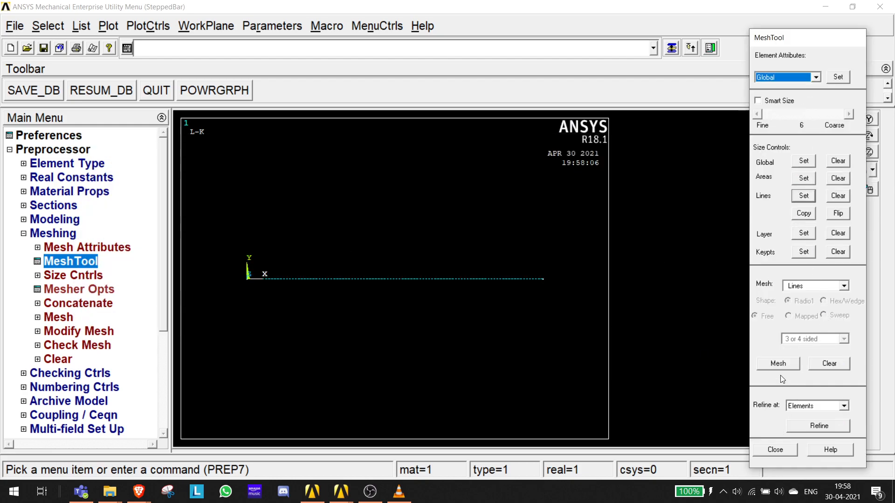
left_click(778, 364)
left_click(375, 280)
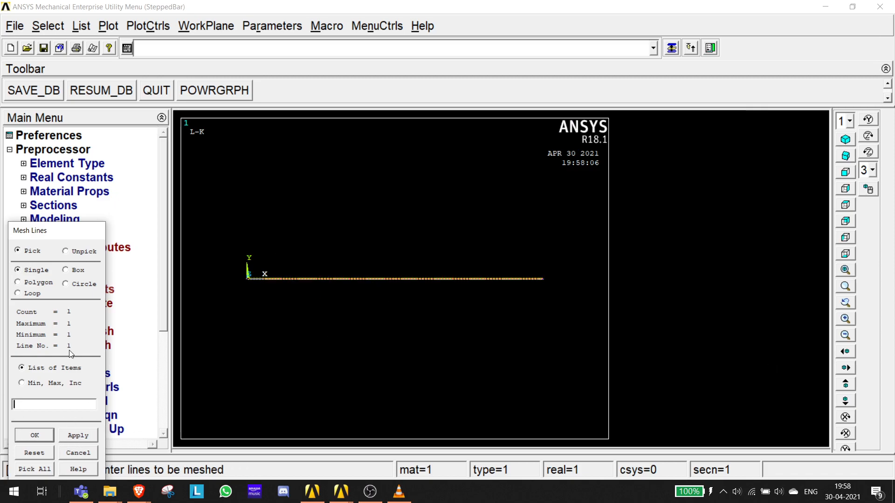
left_click(77, 436)
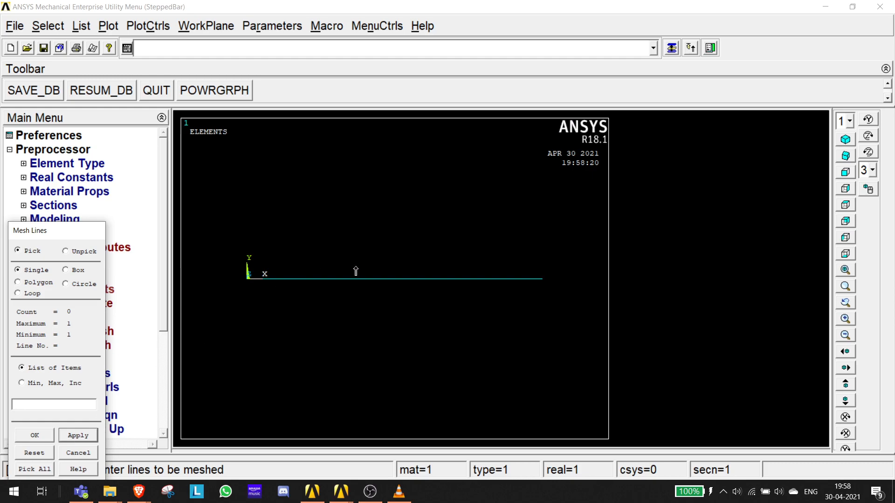
left_click(26, 437)
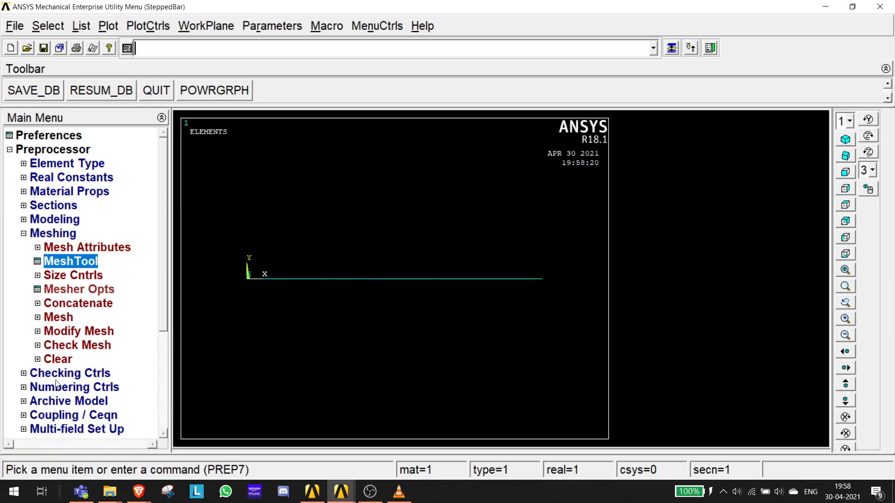
Display the meshed beam with Multi-Plots and turn on the display of element shapes in Size and Shape.
left_click(108, 26)
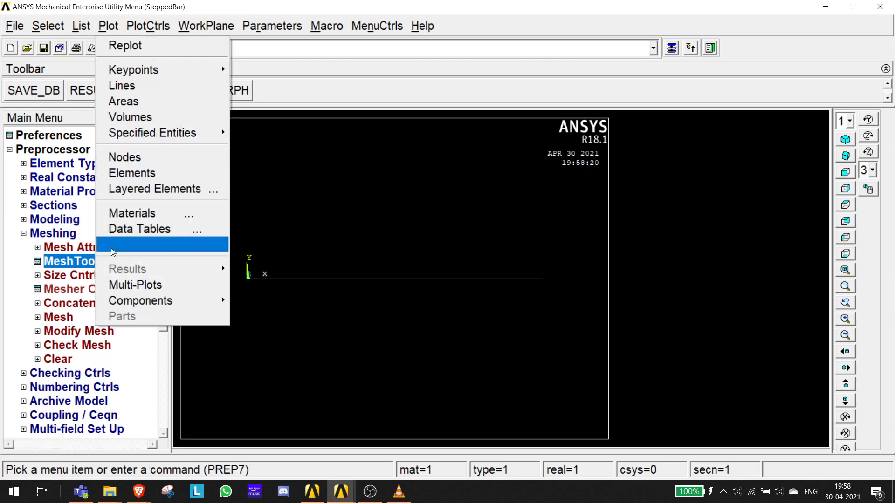
left_click(135, 285)
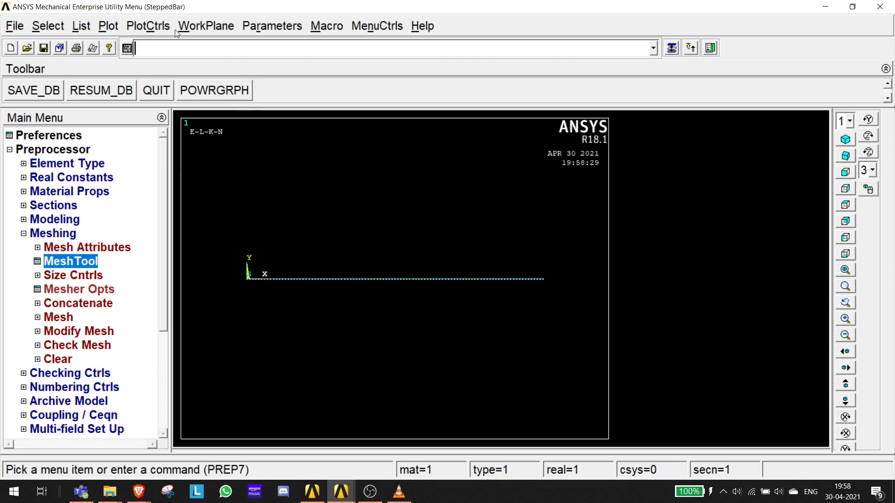
left_click(139, 29)
mouse_move(157, 118)
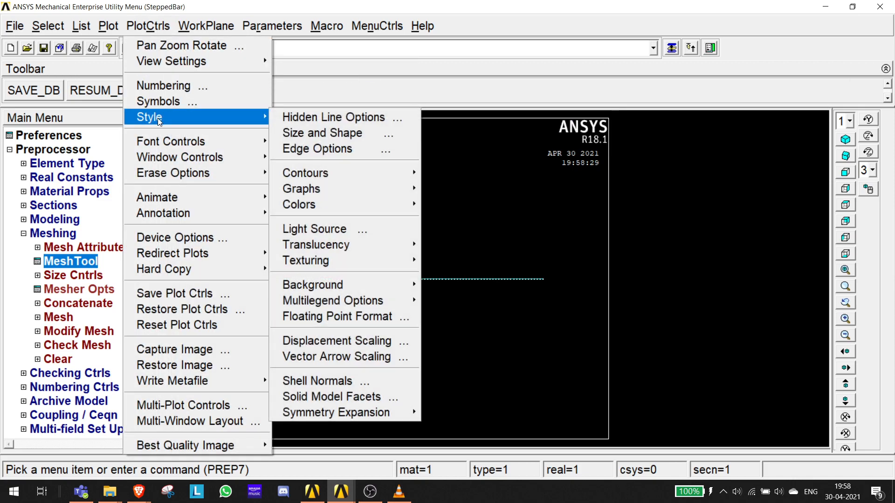
left_click(306, 133)
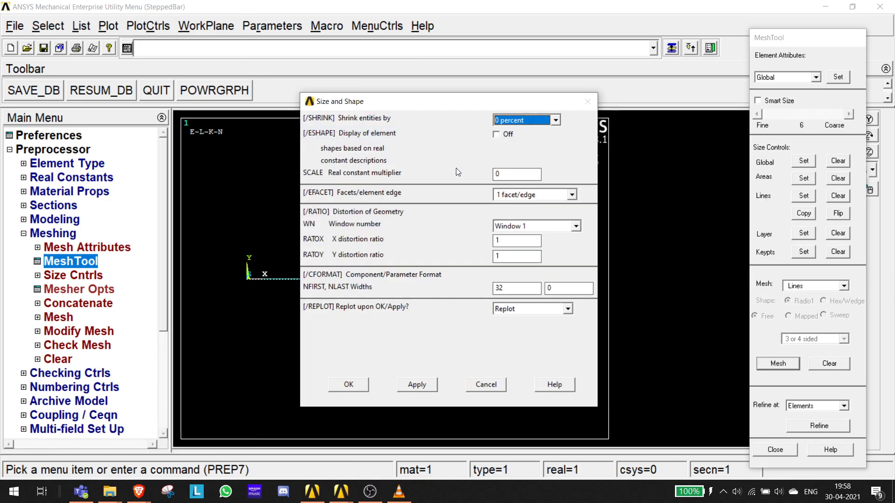
left_click(496, 134)
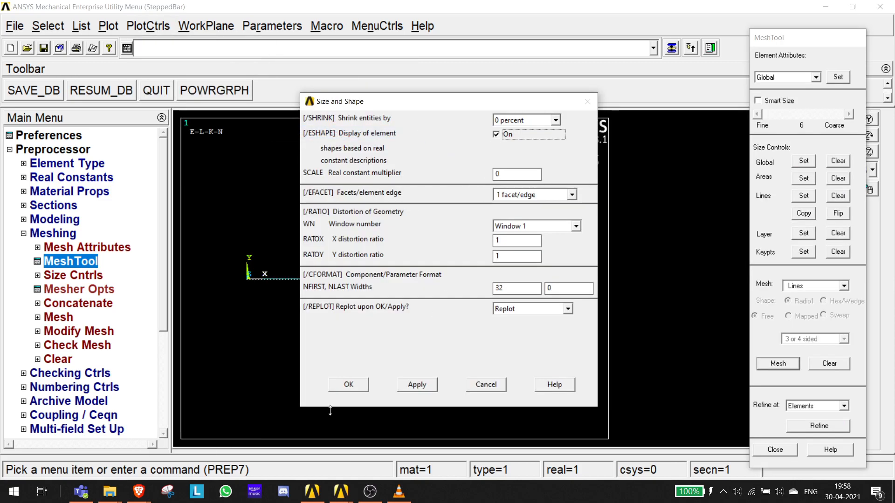
left_click(352, 387)
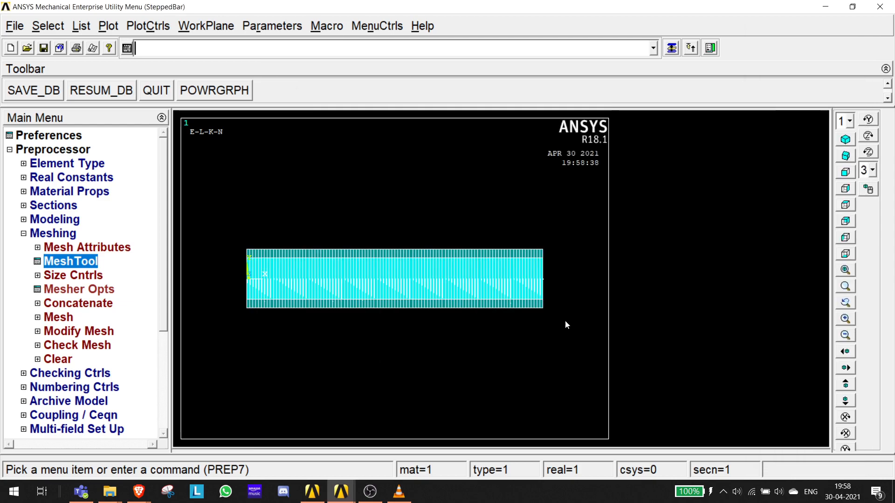
Inspect the meshed beam in isometric and front views, and turn off the display of element shapes in Size and Shape.
left_click(846, 140)
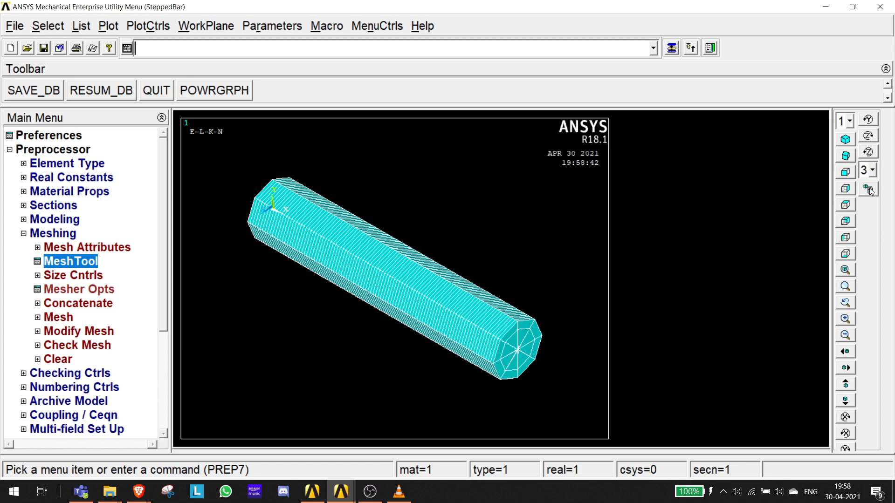
left_click(844, 176)
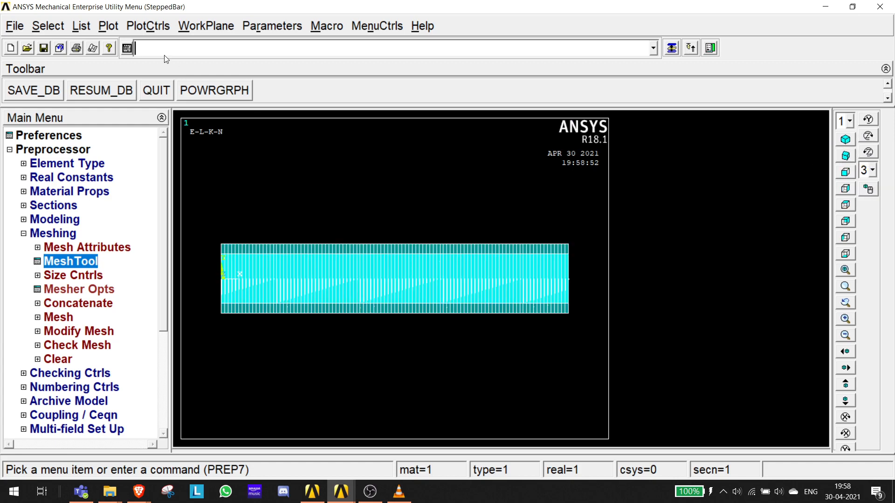
left_click(158, 27)
mouse_move(211, 119)
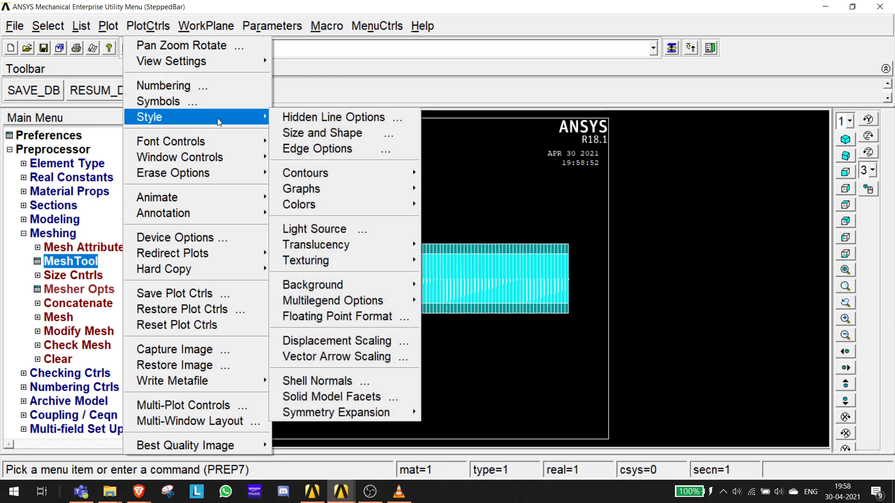
left_click(317, 133)
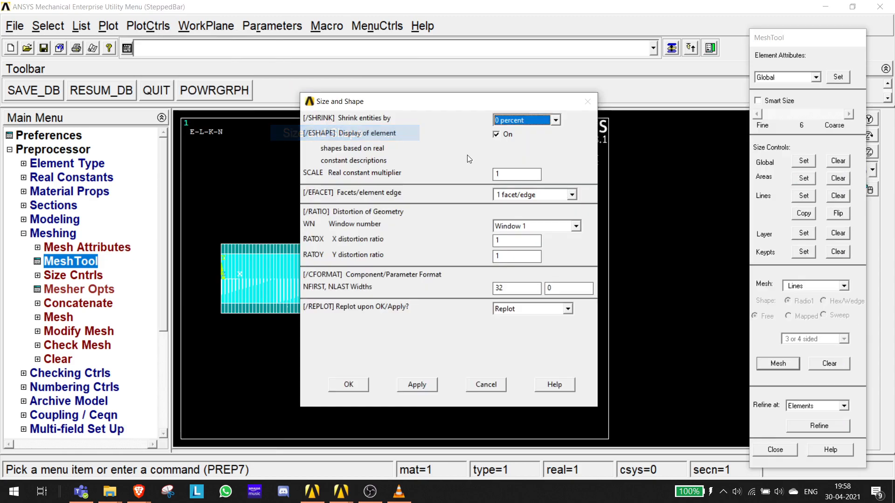
left_click(496, 135)
left_click(364, 385)
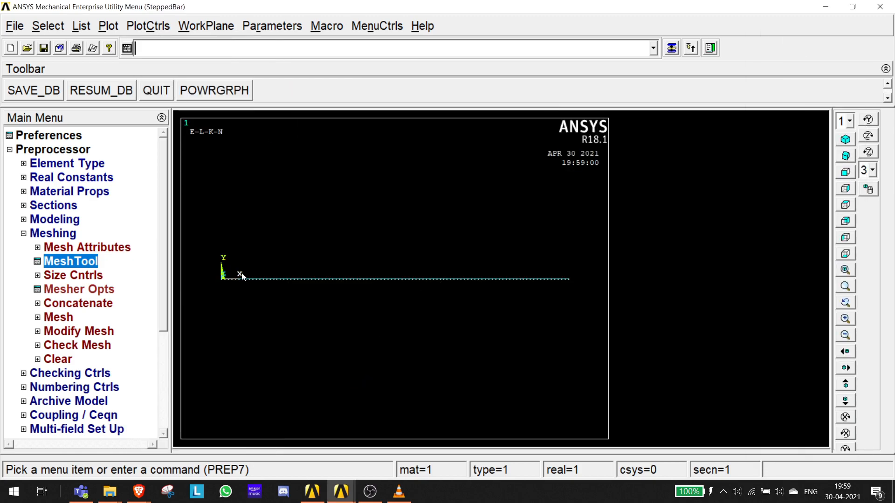
Apply a structural displacement constraint of All DOF on the keypoint at the beam's fixed end, at the origin.
left_click(24, 236)
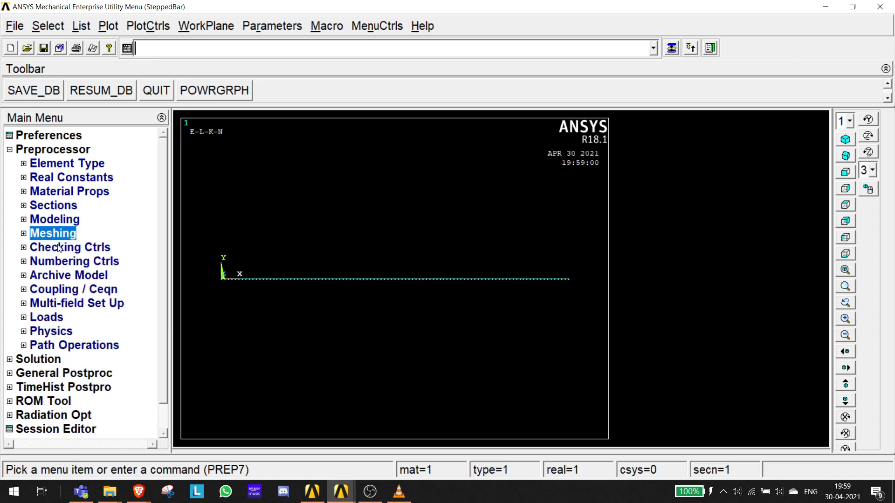
left_click(24, 318)
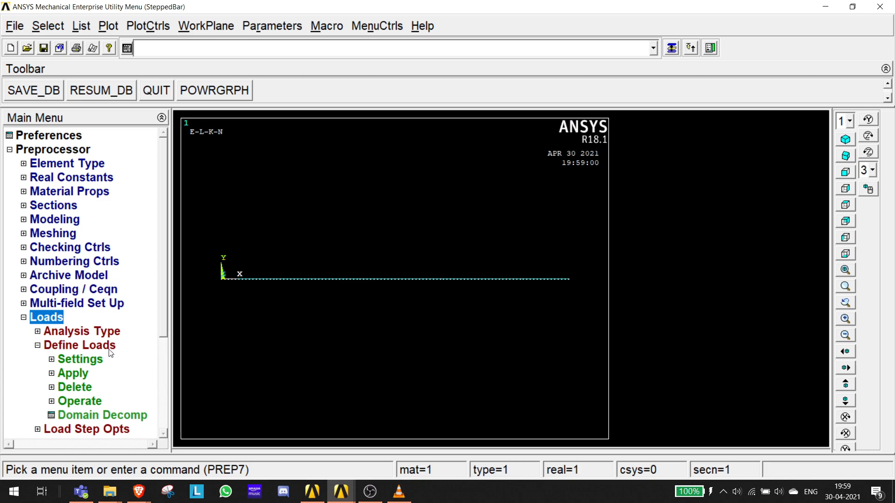
left_click(38, 346)
left_click(38, 346)
left_click(65, 376)
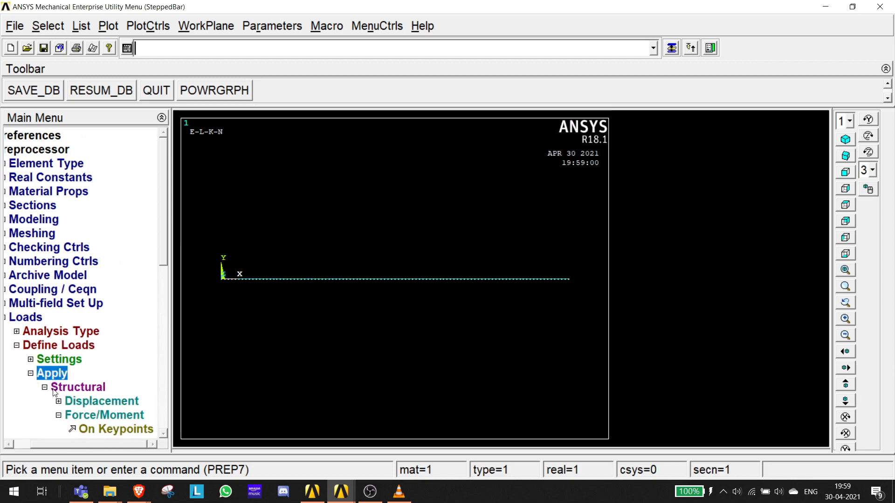
left_click_drag(165, 255, 165, 313)
left_click(58, 290)
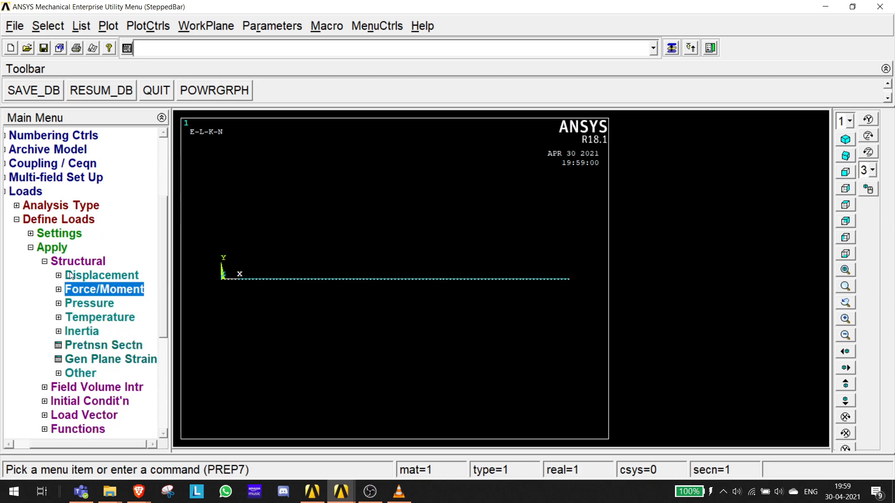
left_click(46, 262)
left_click(50, 264)
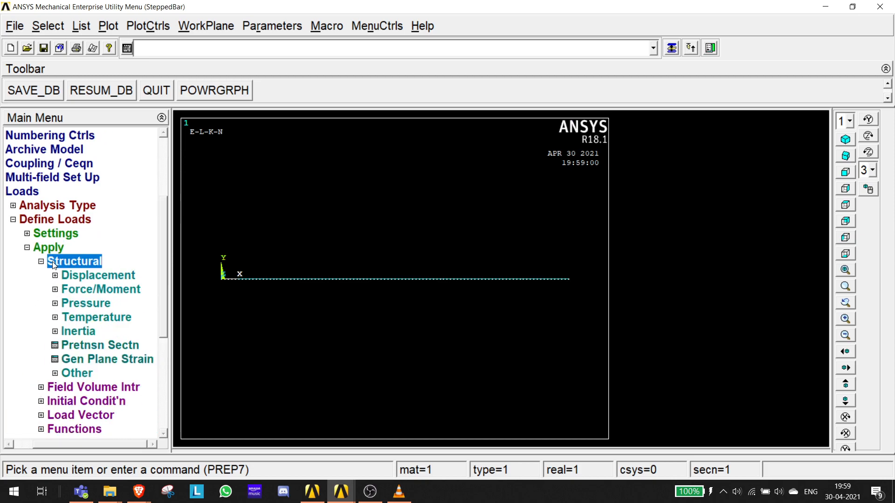
left_click(56, 279)
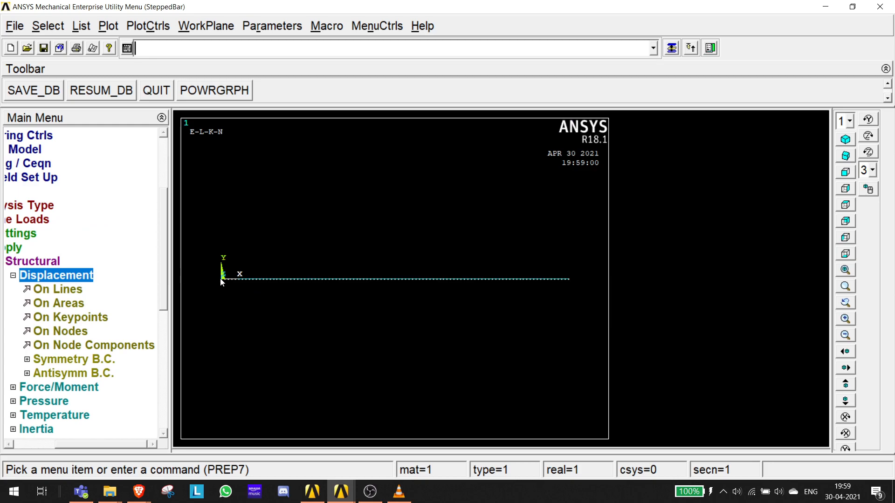
left_click(75, 317)
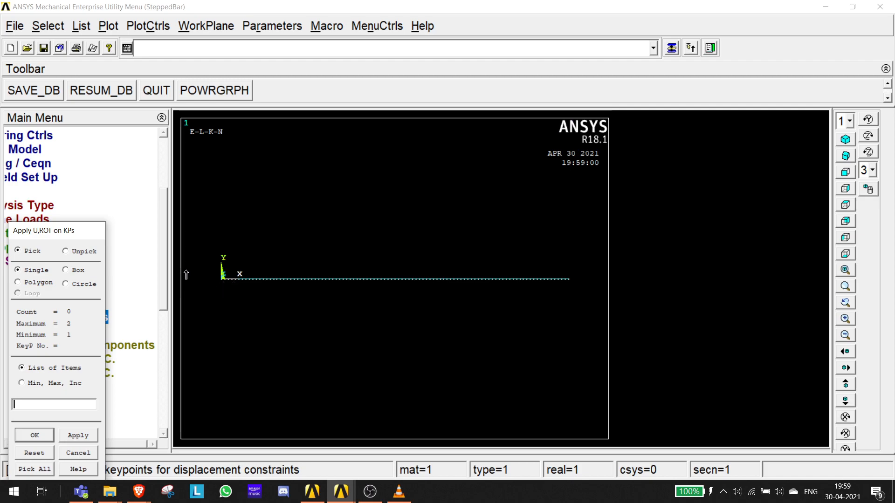
left_click(191, 285)
left_click(83, 438)
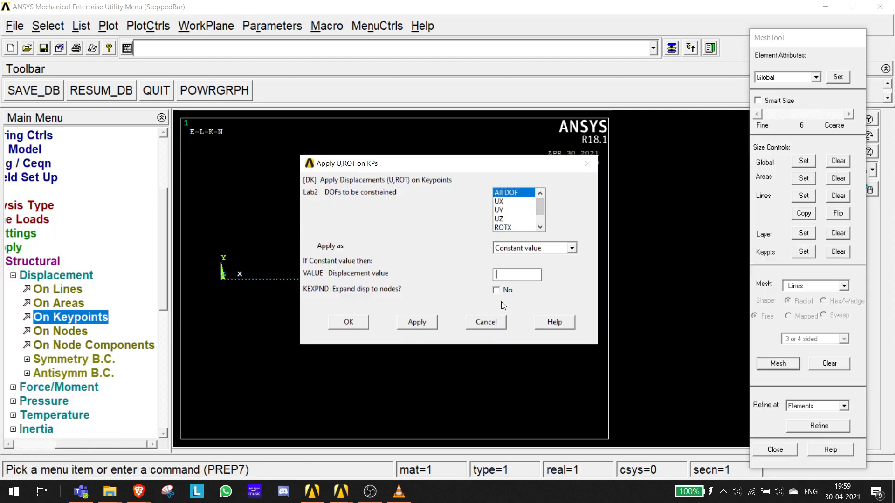
left_click(426, 324)
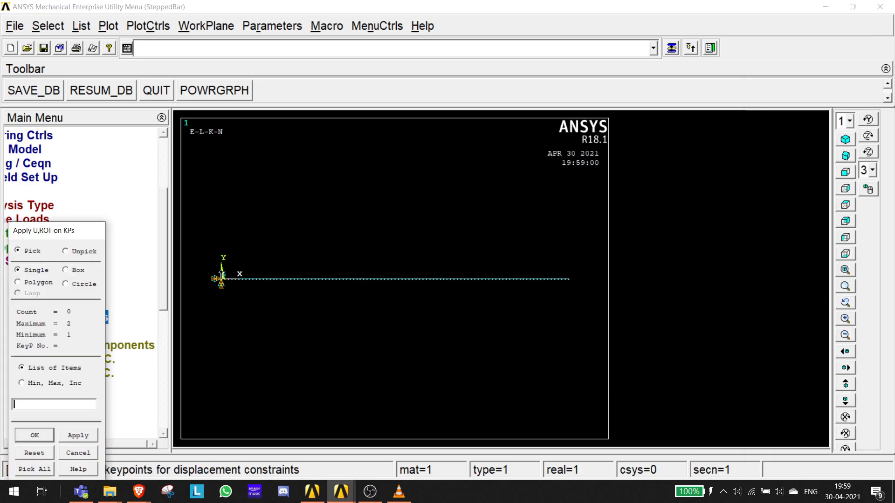
left_click(40, 435)
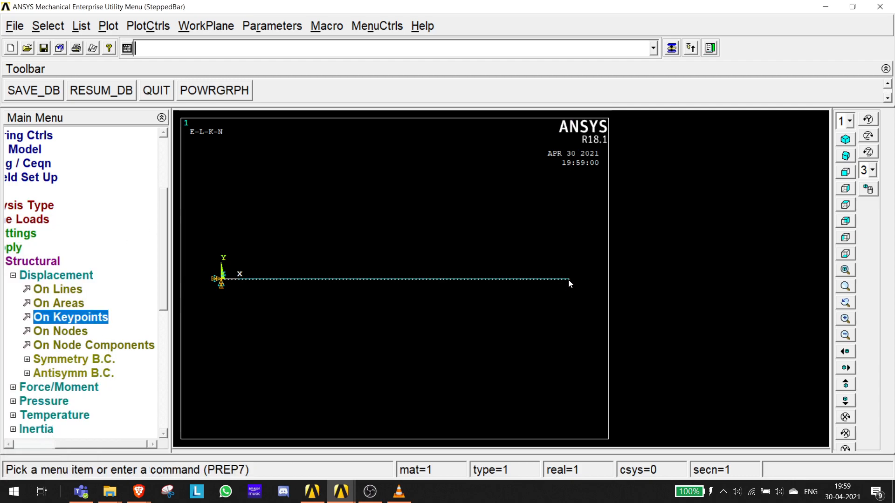
Apply a constant FY force of -10000 on the keypoint at the beam's free end, checking the load direction on the problem sheet.
left_click(14, 387)
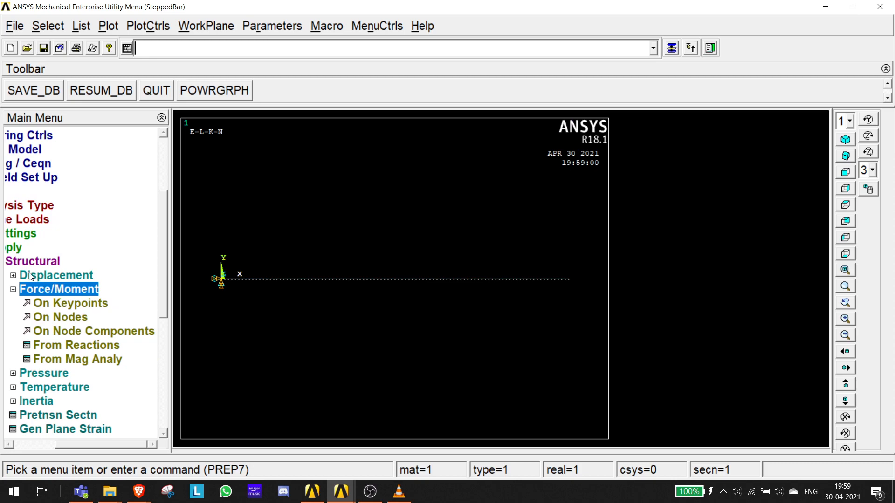
left_click(71, 304)
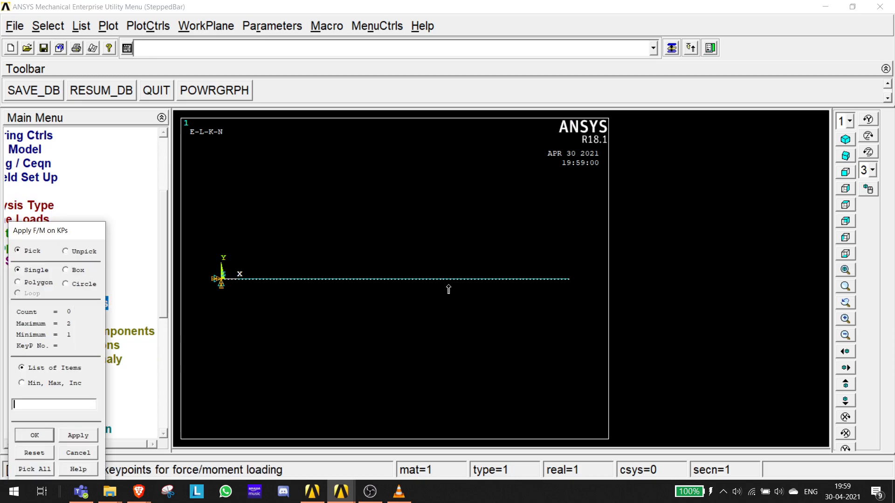
left_click(601, 281)
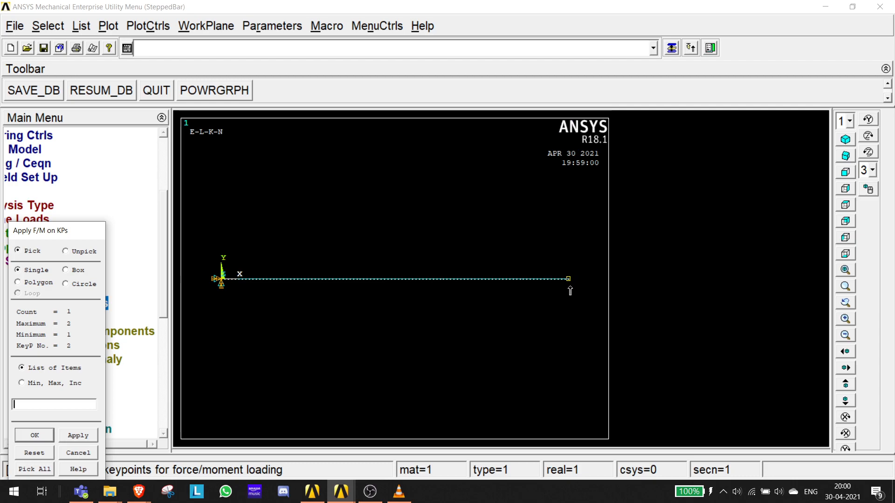
left_click(89, 436)
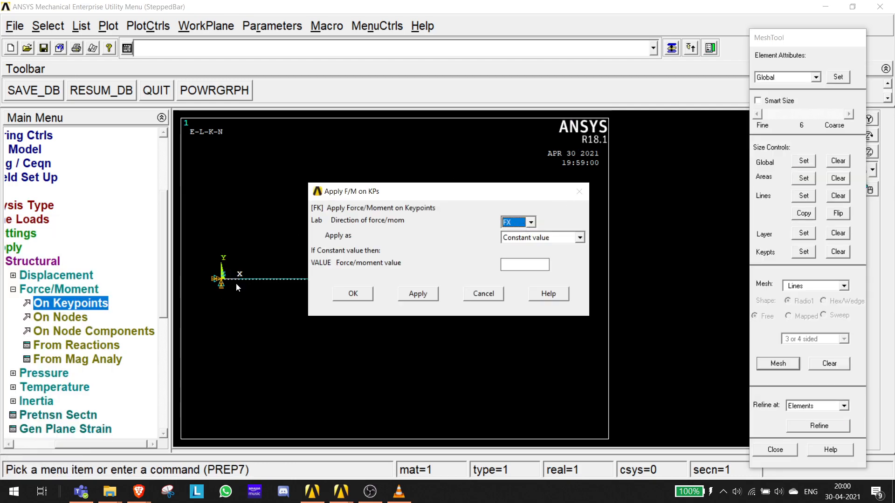
left_click(531, 222)
left_click(512, 237)
left_click(81, 491)
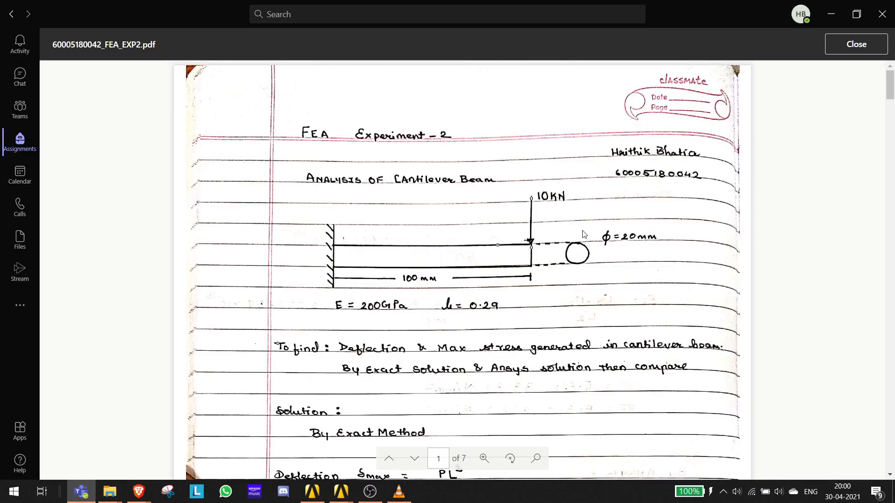
left_click(831, 14)
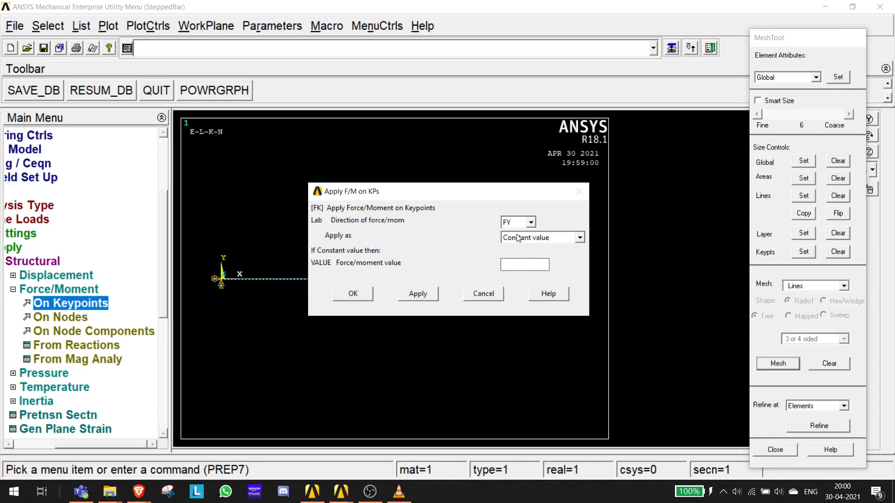
left_click(506, 265)
type("-10000")
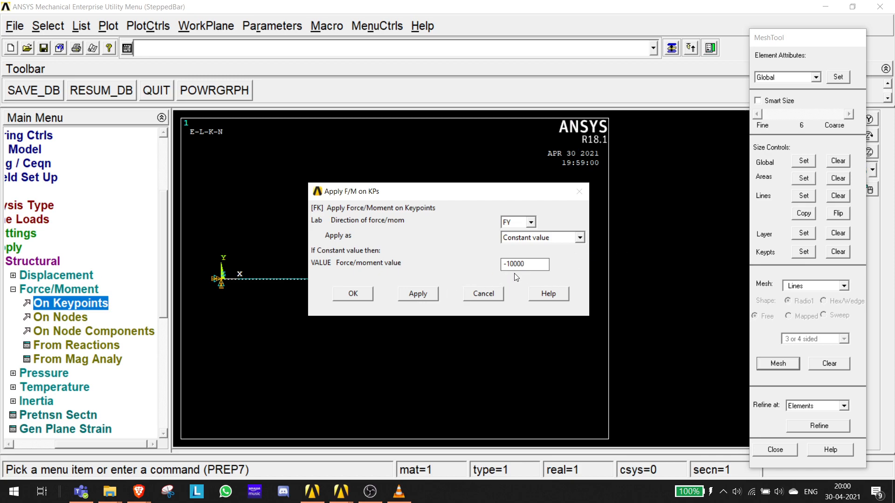
left_click(353, 296)
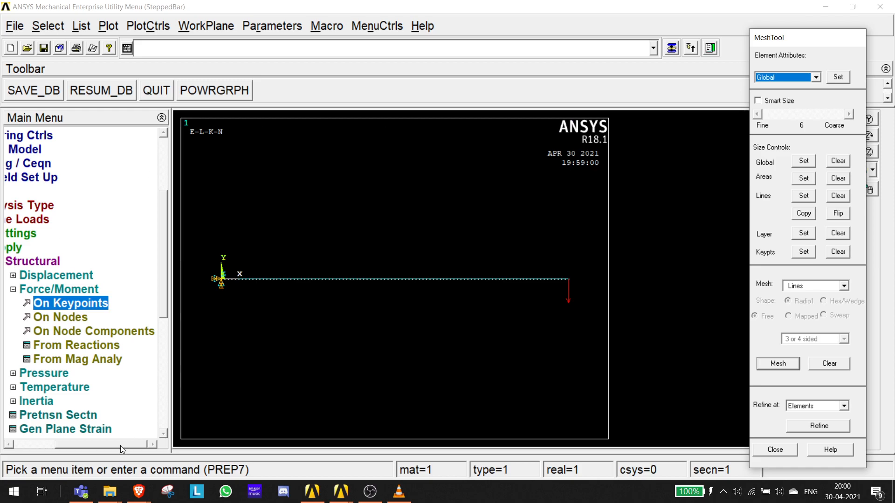
Solve the current load step and close the solution note and status window.
left_click_drag(121, 446, 21, 425)
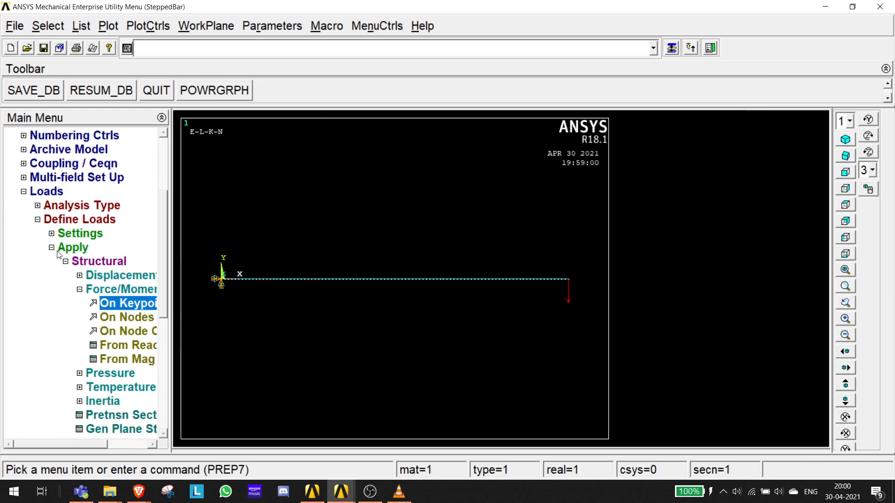
left_click(65, 263)
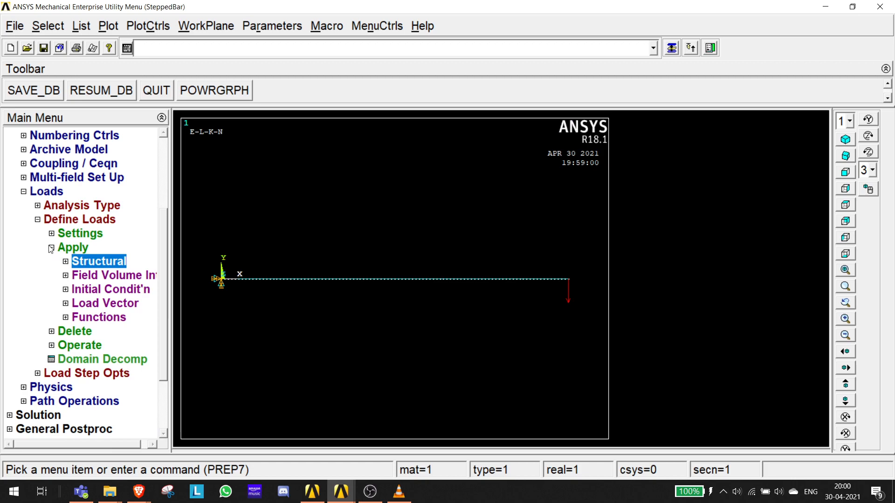
left_click(38, 221)
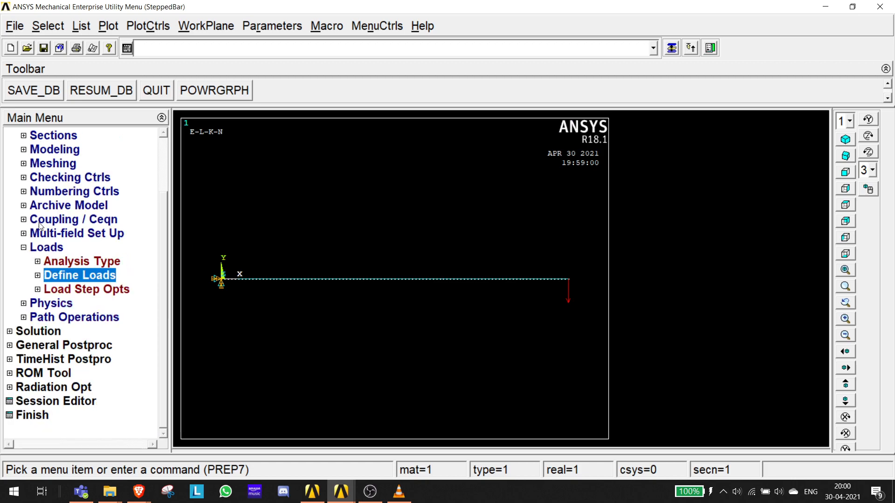
left_click(25, 248)
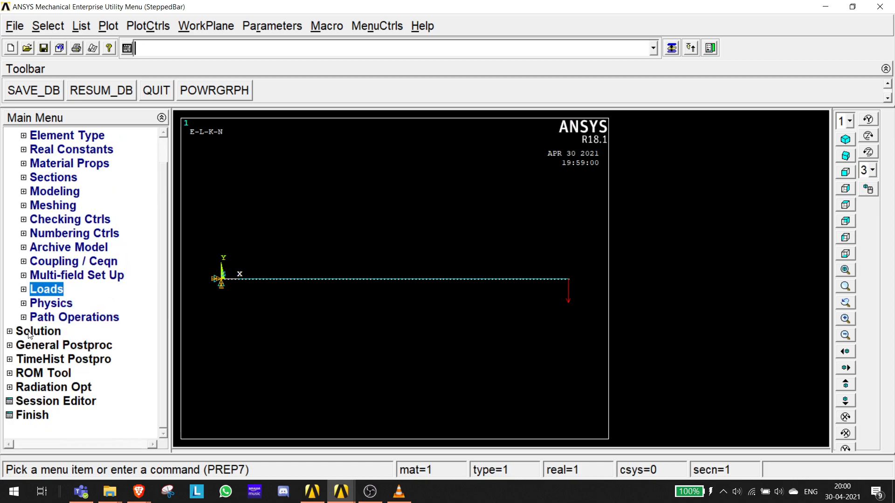
left_click(10, 331)
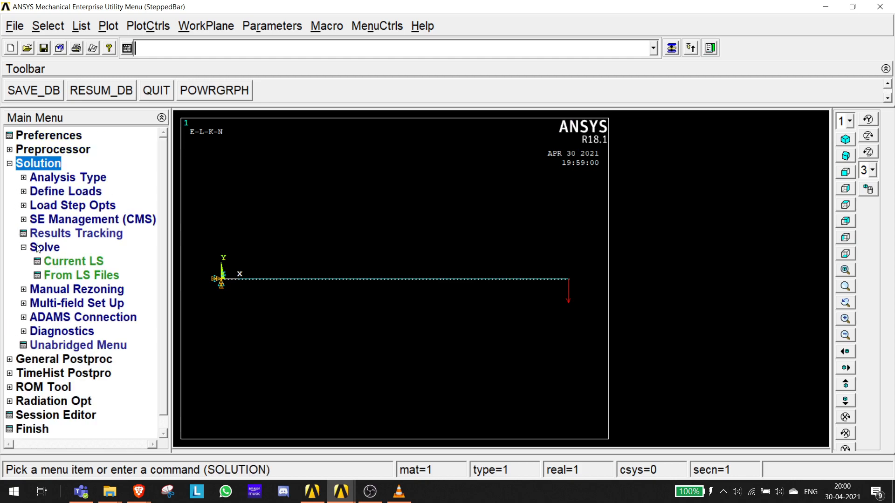
left_click(70, 261)
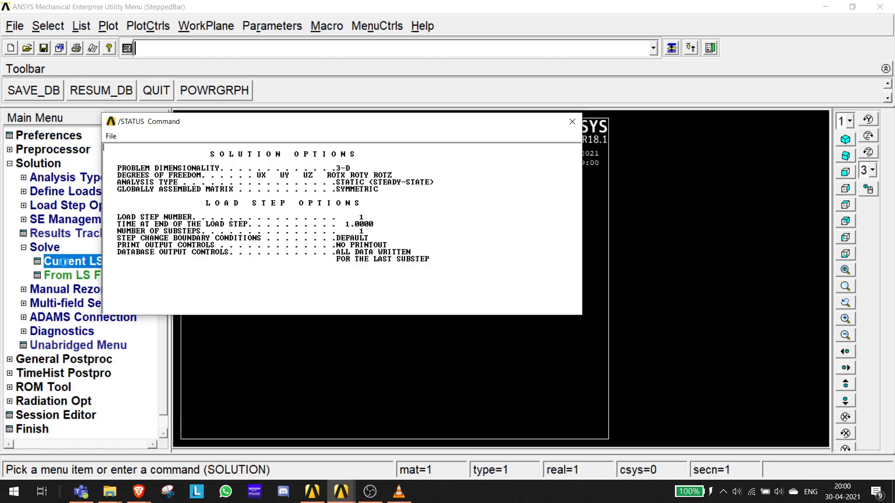
left_click(449, 308)
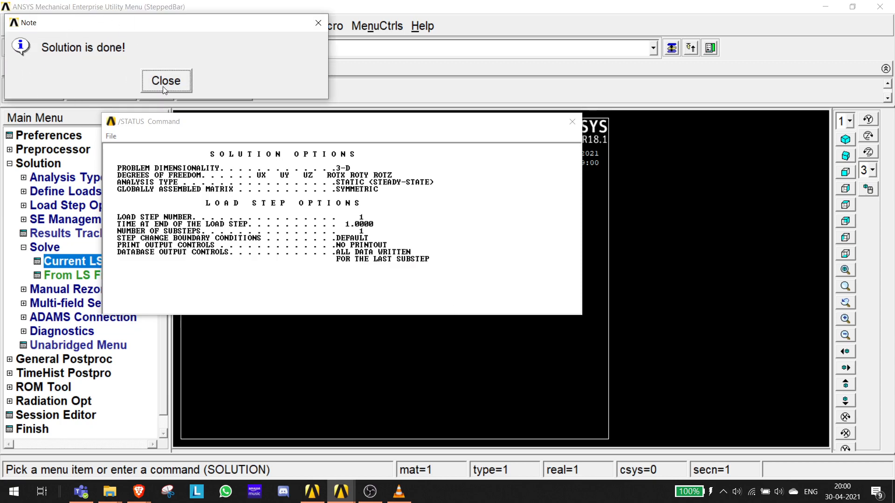
left_click(186, 88)
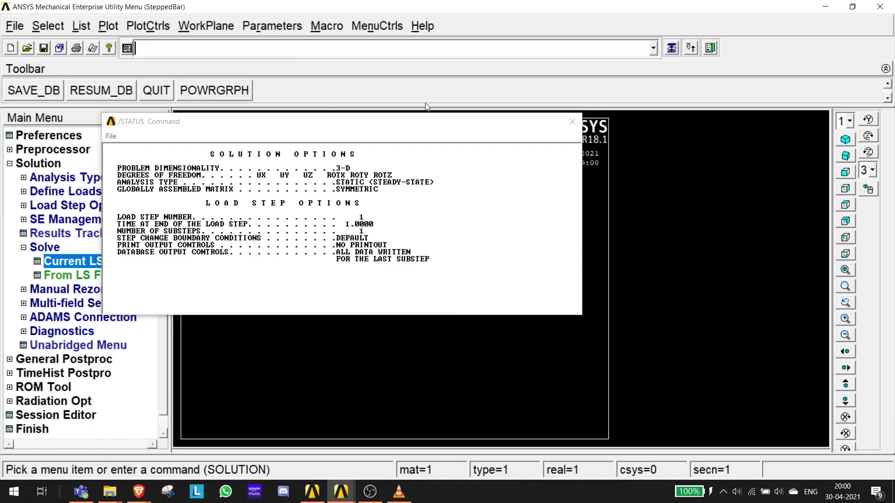
left_click(572, 121)
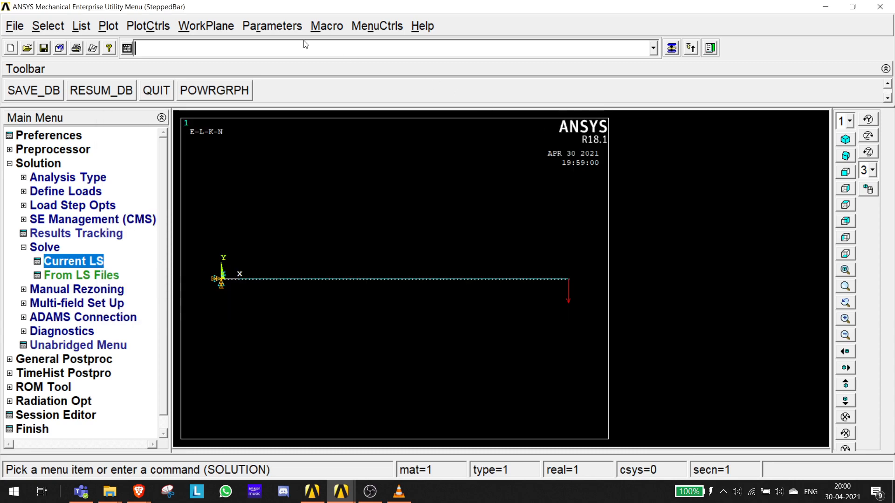
Turn on the display of element shapes in Size and Shape for the solved beam.
left_click(112, 27)
left_click(148, 26)
mouse_move(196, 117)
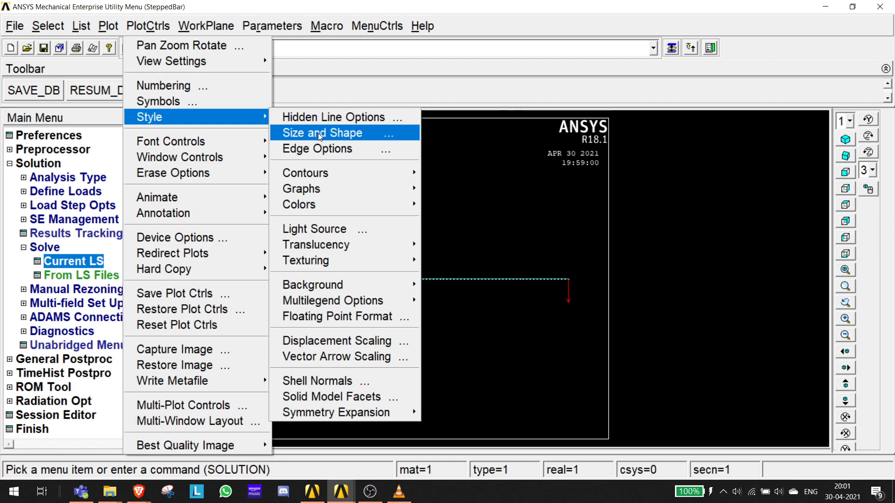
left_click(318, 133)
left_click(496, 136)
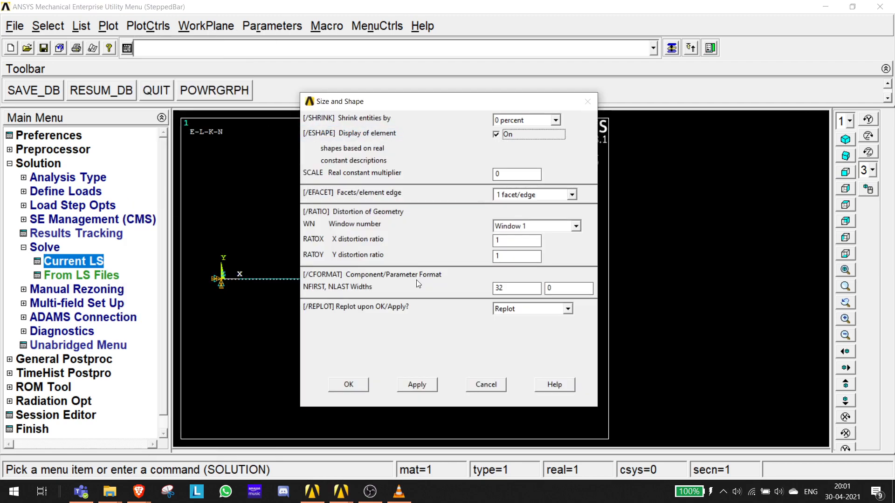
left_click(349, 383)
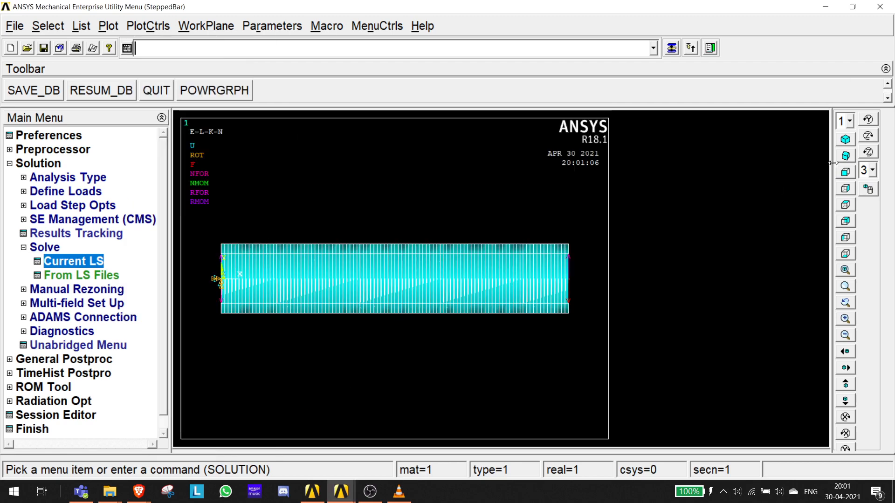
Show the beam in isometric view and plot the nodal solution contour of Y-Component of displacement, checking the load direction on the problem sheet.
left_click(846, 139)
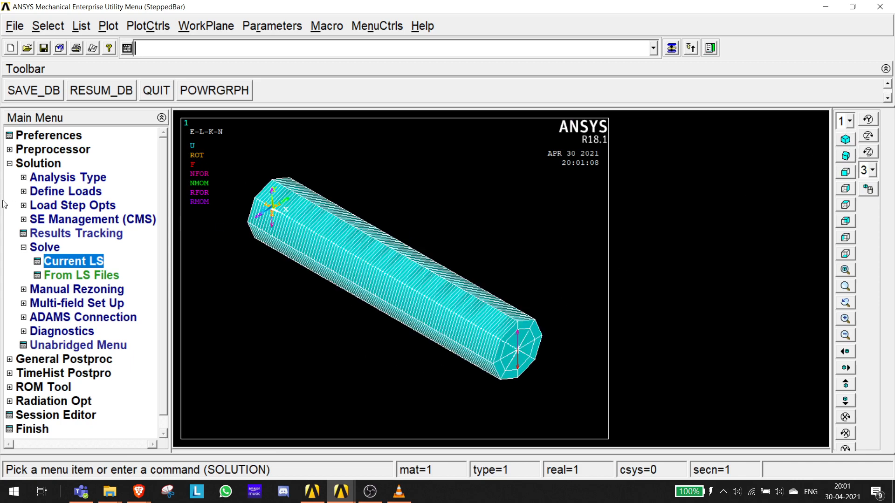
left_click(10, 361)
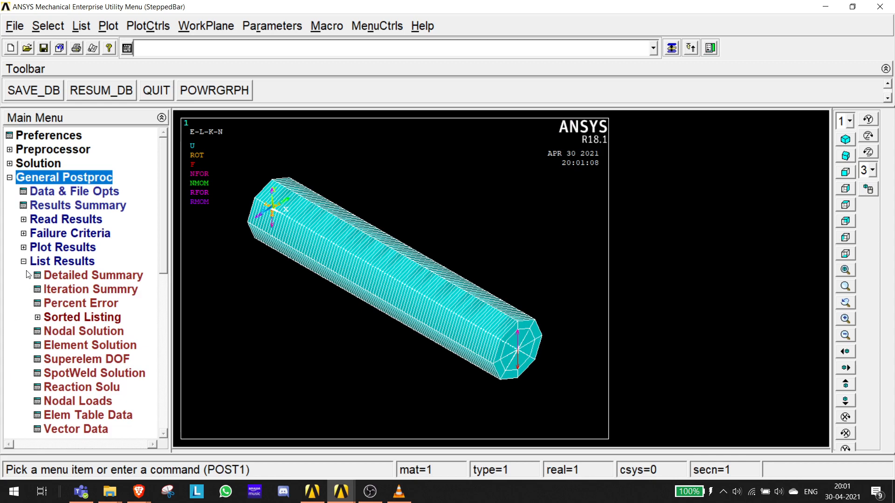
left_click(70, 247)
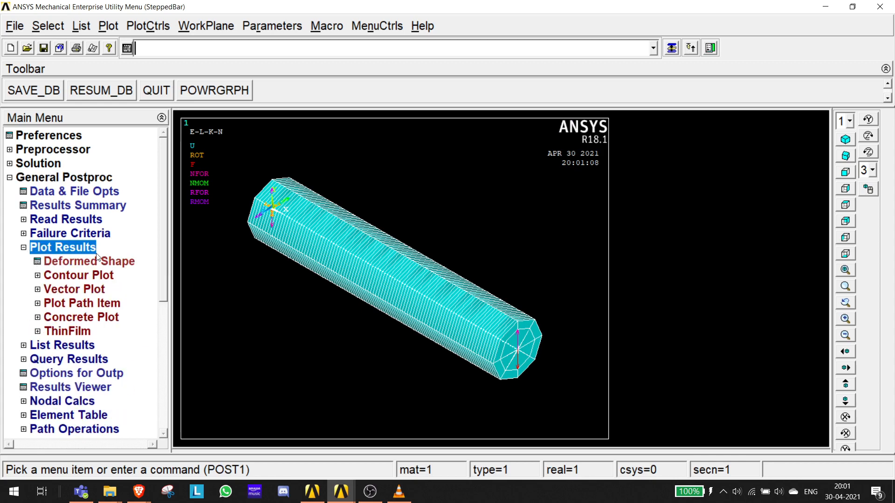
left_click(61, 277)
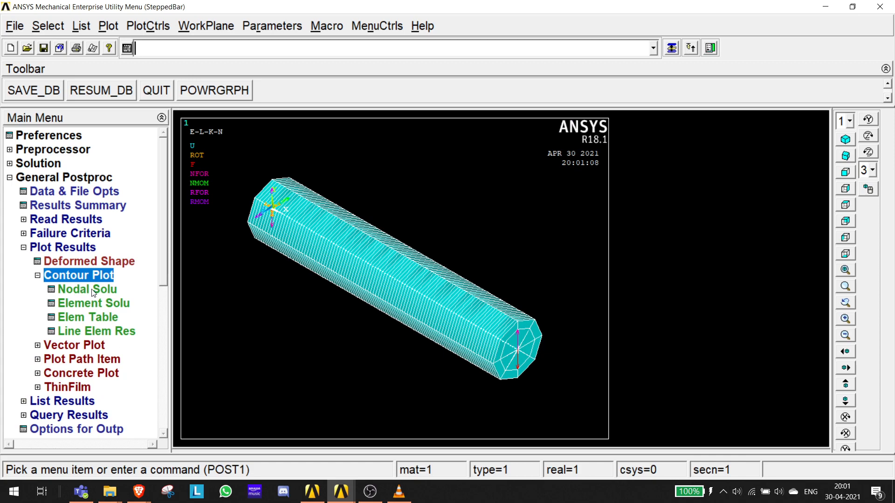
left_click(87, 290)
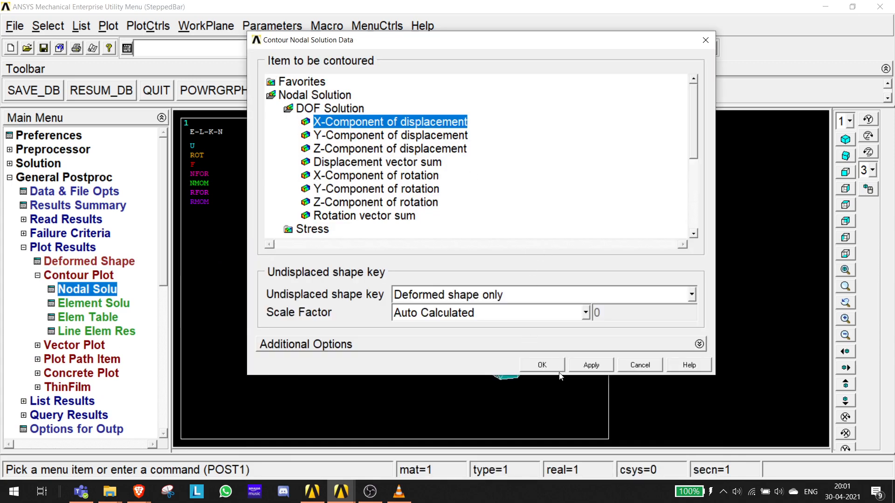
left_click(351, 136)
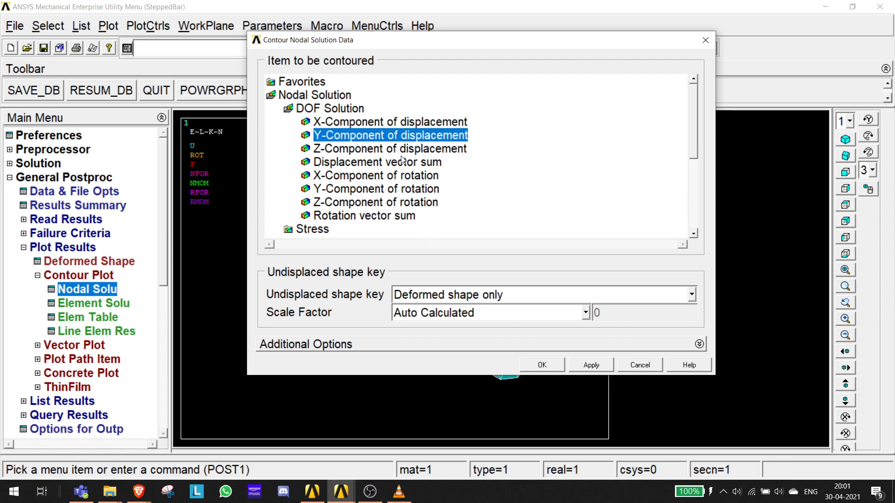
left_click(82, 491)
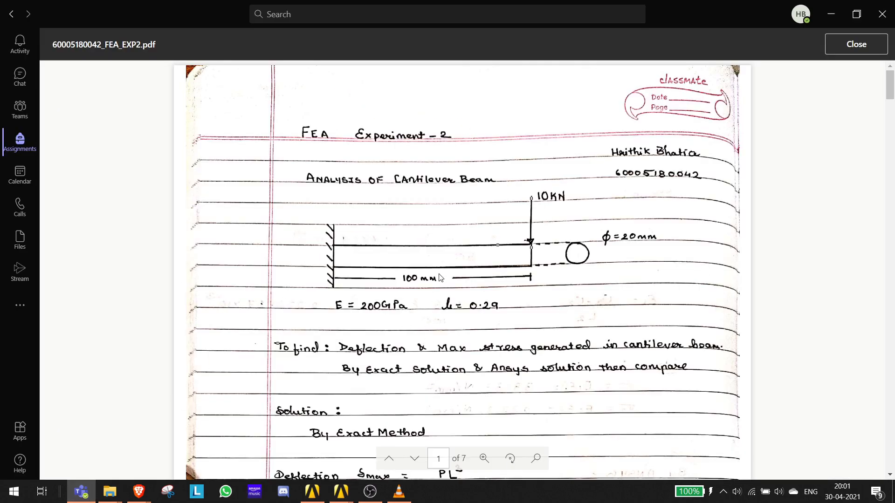
left_click(831, 14)
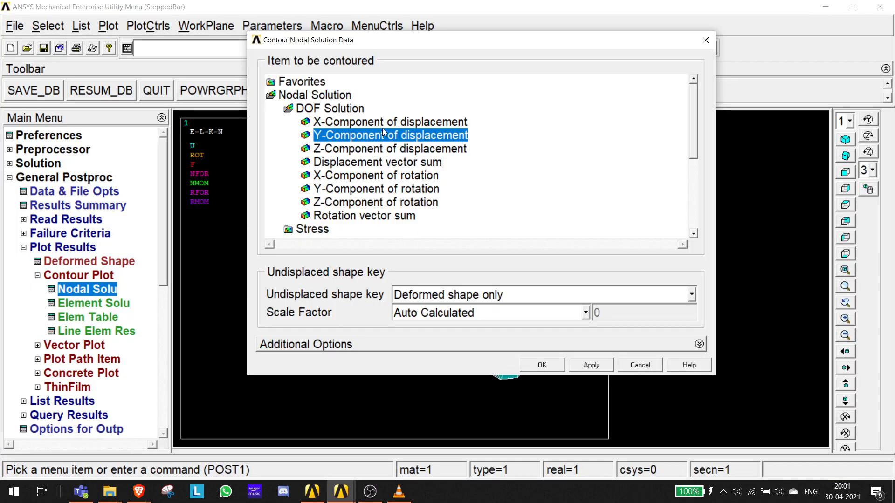
left_click(545, 365)
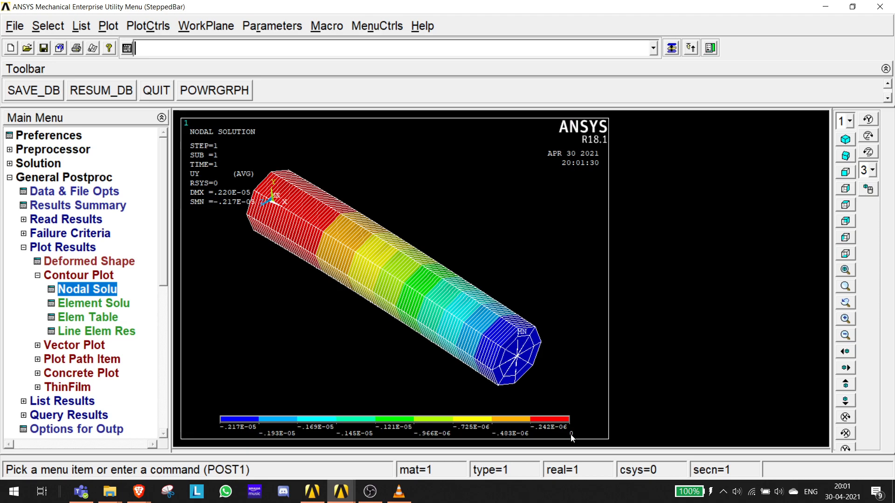
left_click(370, 492)
left_click(753, 376)
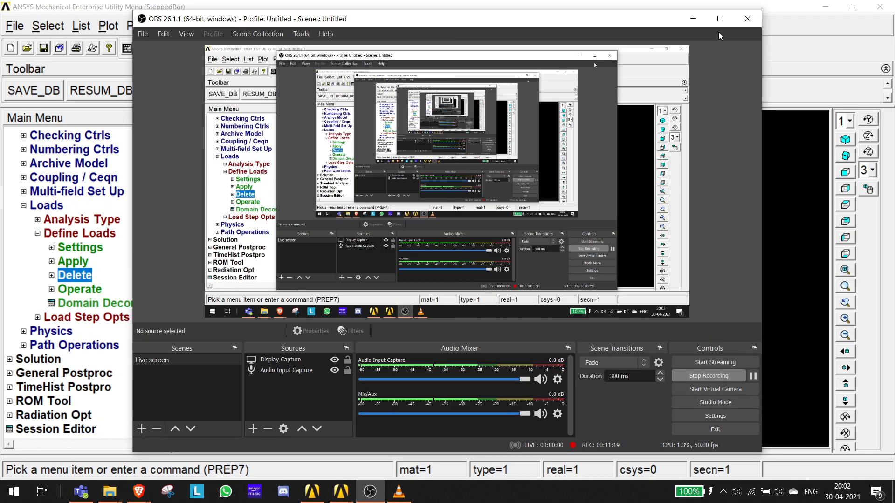
left_click(694, 21)
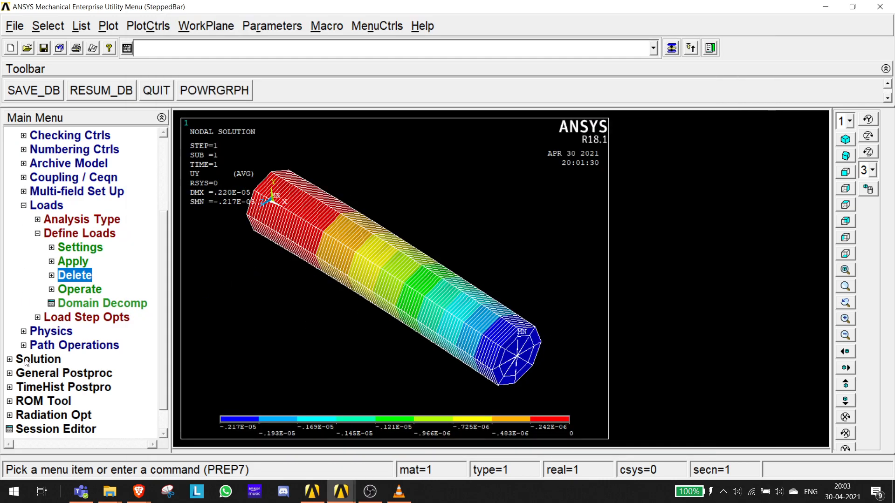
Plot the element solution contour of von Mises stress on the deformed shape only and consult the problem sheet.
left_click(10, 375)
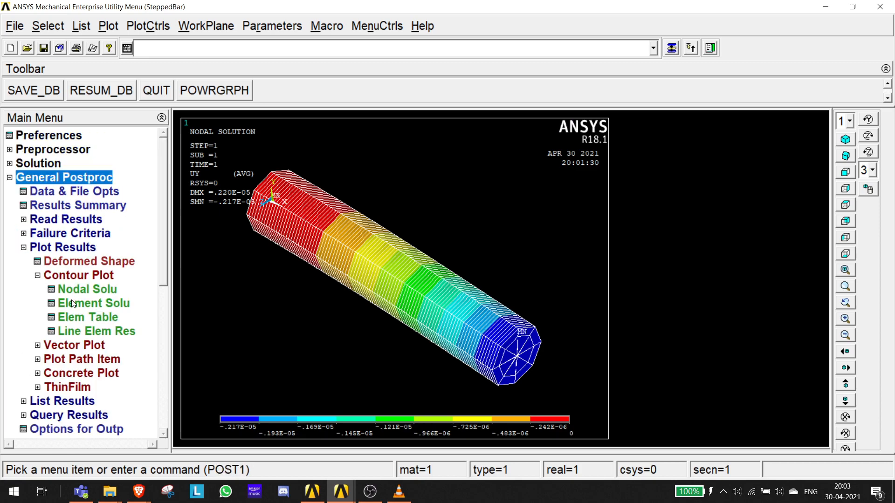
left_click(76, 302)
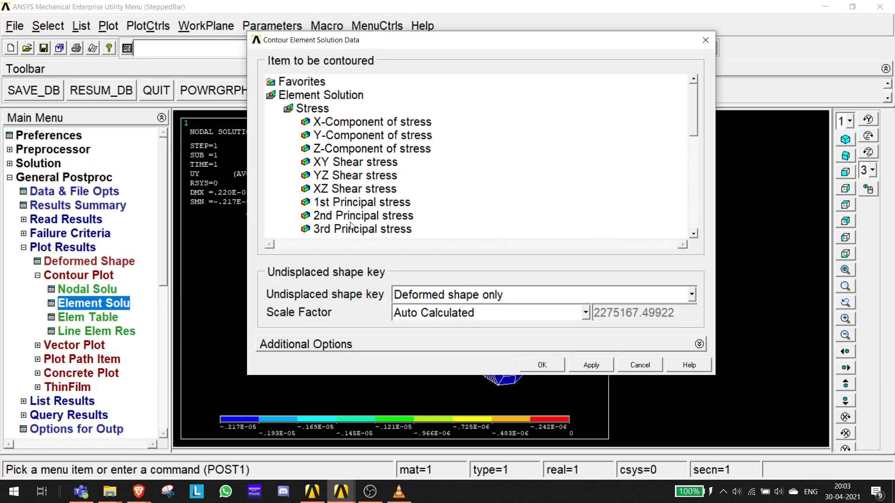
left_click_drag(693, 122, 692, 158)
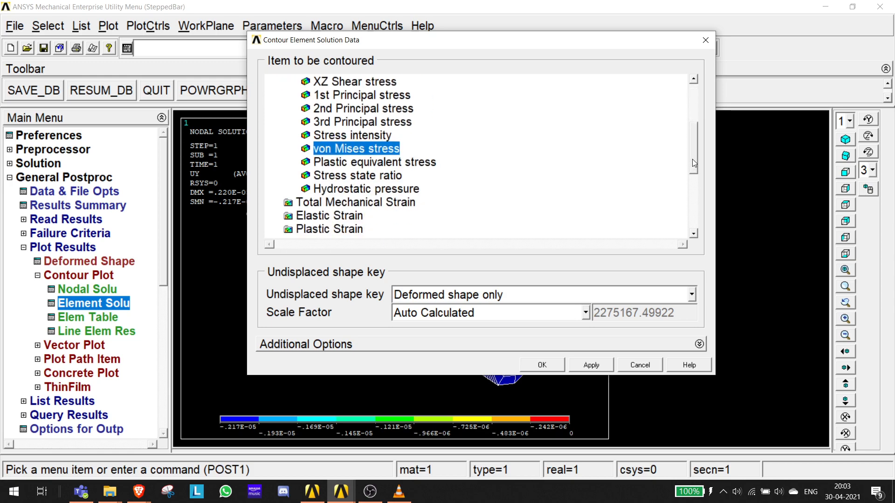
left_click(553, 368)
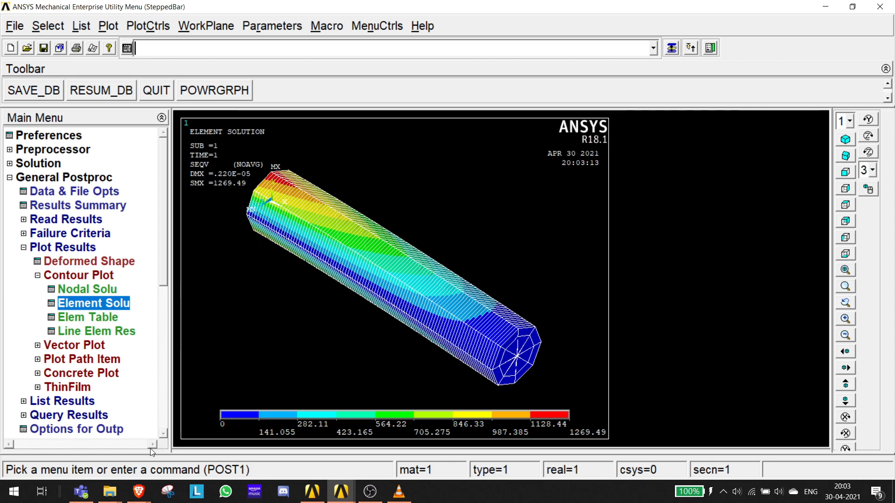
left_click(81, 492)
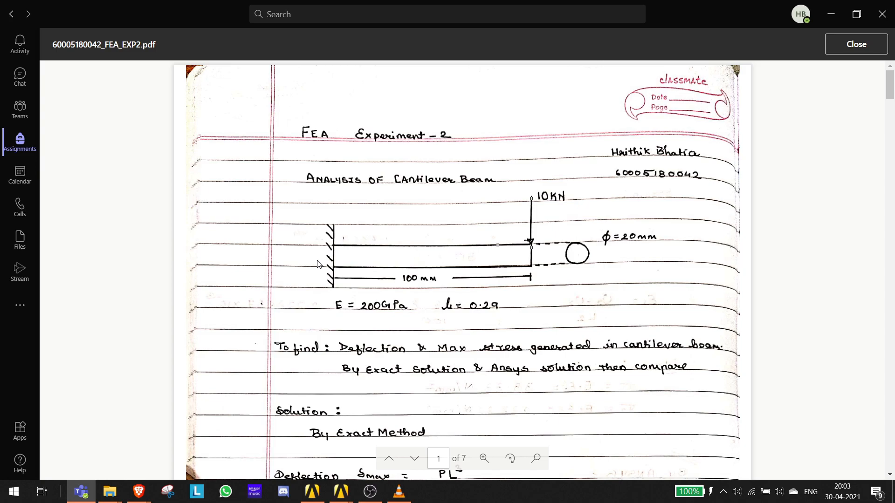
left_click(831, 14)
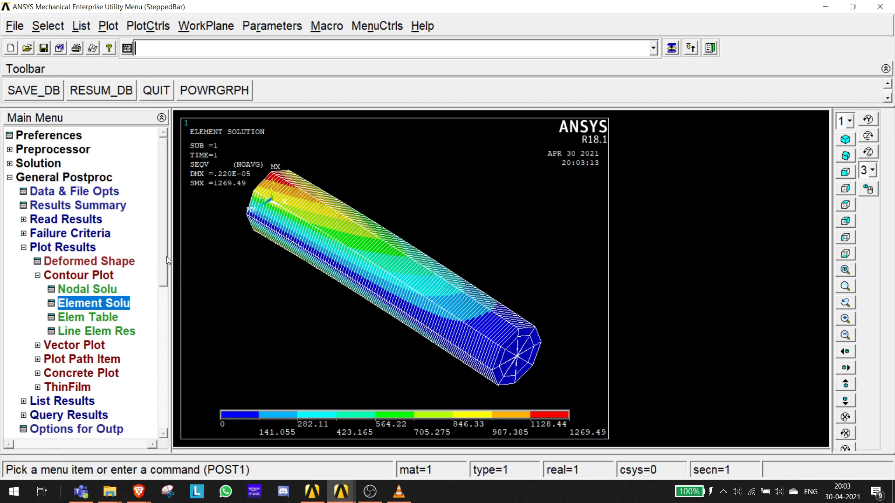
List the element solution for von Mises stress and review the stress values at the section nodes.
left_click_drag(166, 256, 169, 296)
left_click(24, 331)
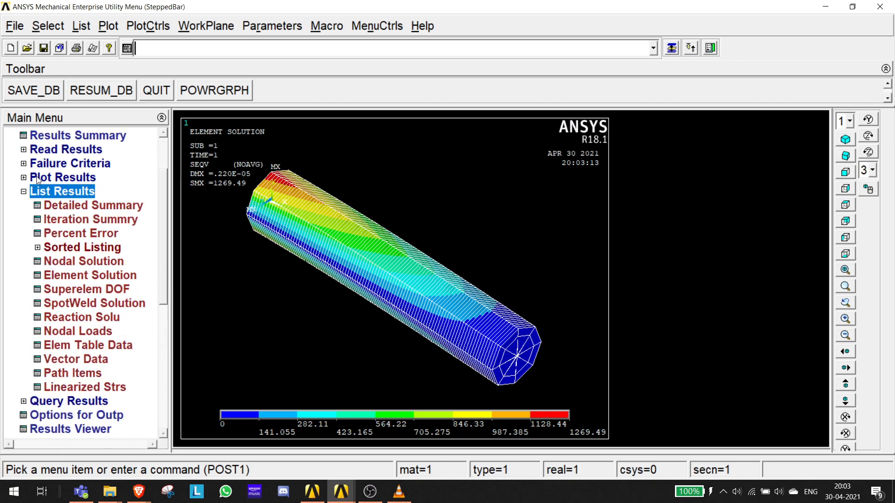
left_click(74, 277)
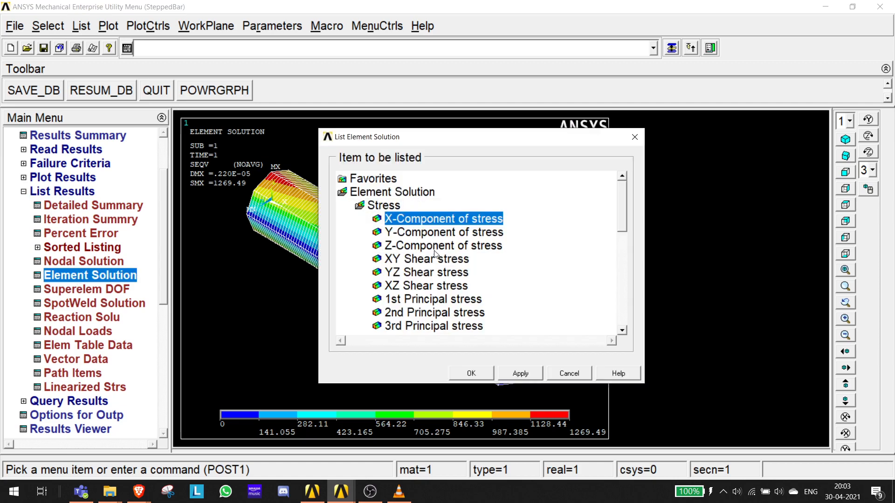
left_click_drag(622, 224, 622, 245)
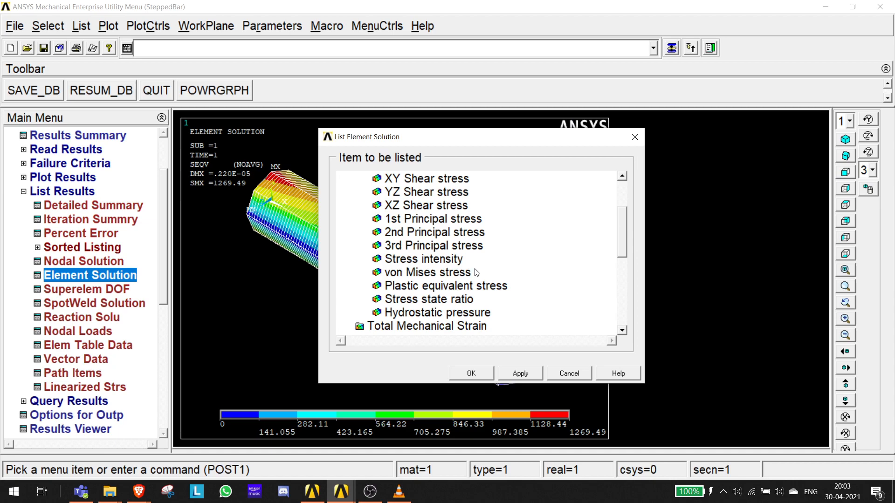
left_click(437, 273)
left_click(475, 368)
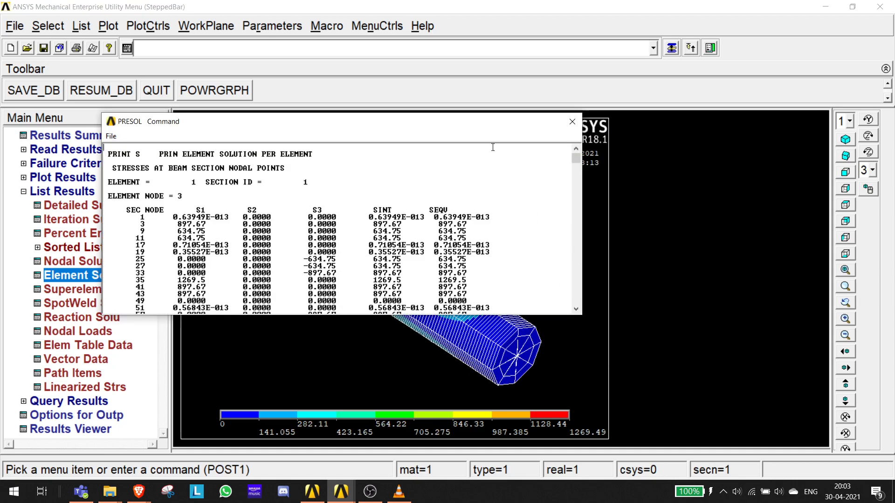
left_click_drag(503, 125, 760, 103)
scroll(450, 251, "down", 6)
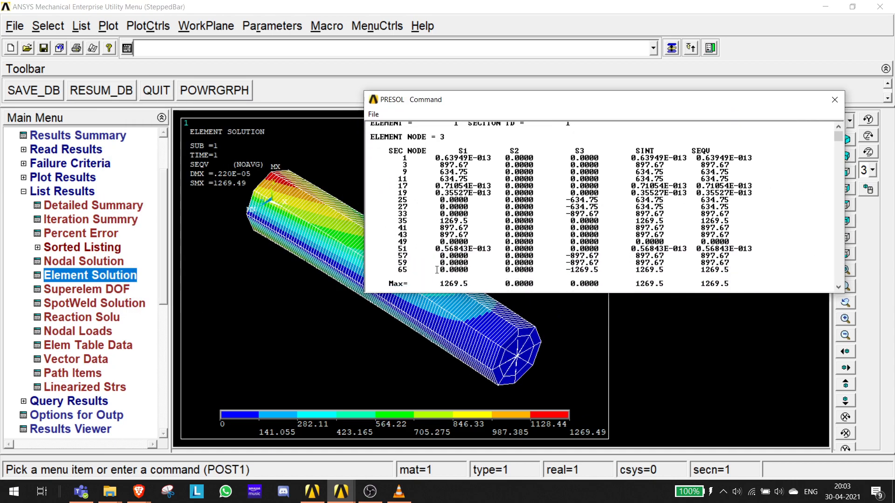
Turn on node numbers in the plot numbering controls and close the stress listing.
left_click(148, 27)
left_click(181, 82)
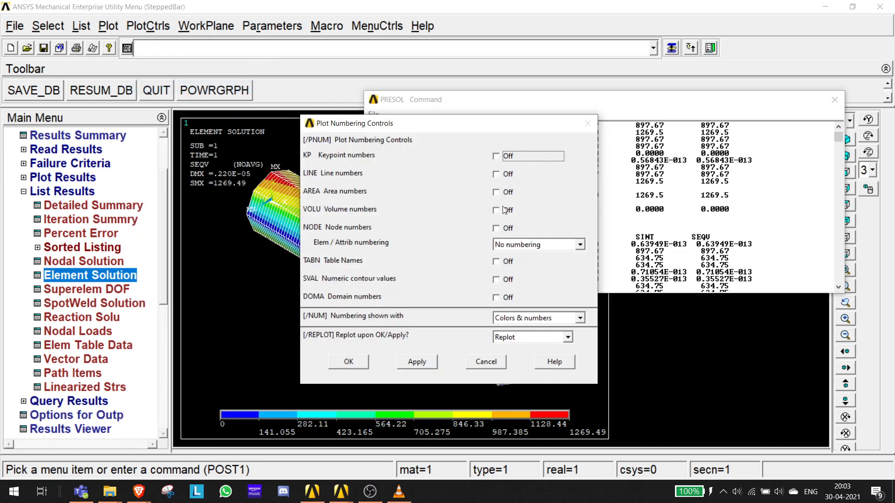
left_click(496, 229)
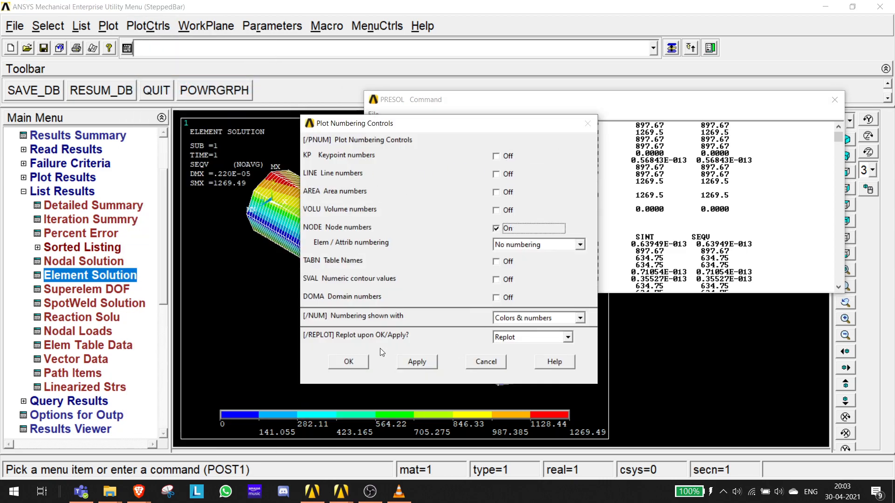
left_click(348, 362)
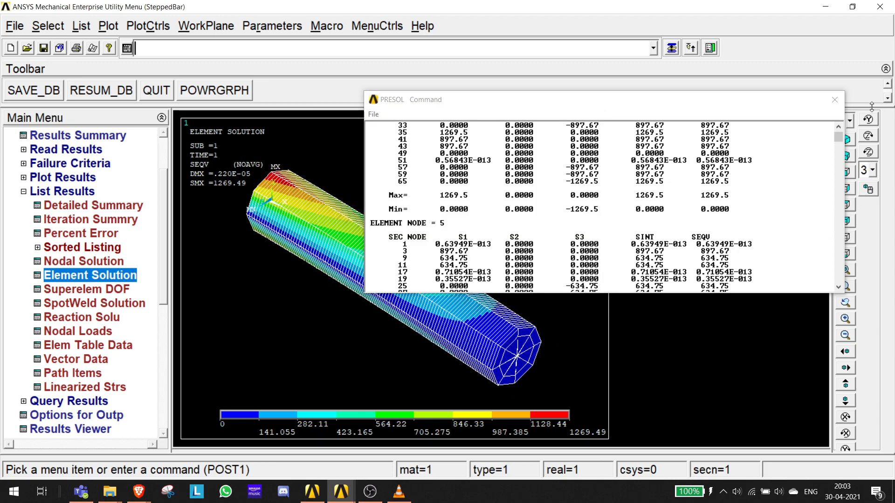
left_click(740, 98)
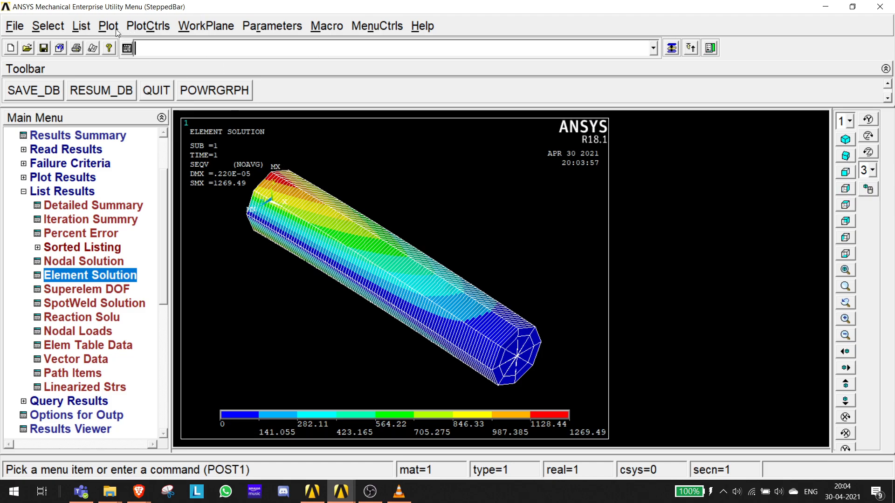
Turn off the display of element shapes in Size and Shape so the beam is drawn as a line.
left_click(146, 26)
mouse_move(228, 148)
mouse_move(245, 115)
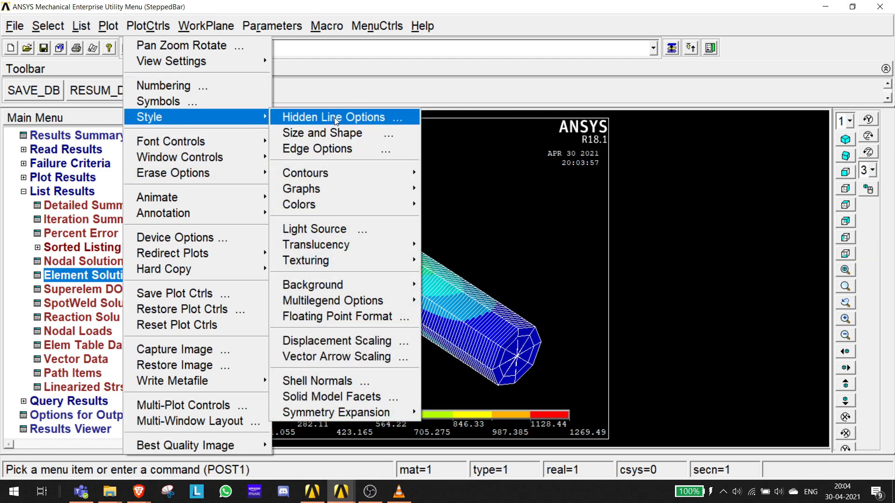
left_click(326, 134)
left_click(493, 153)
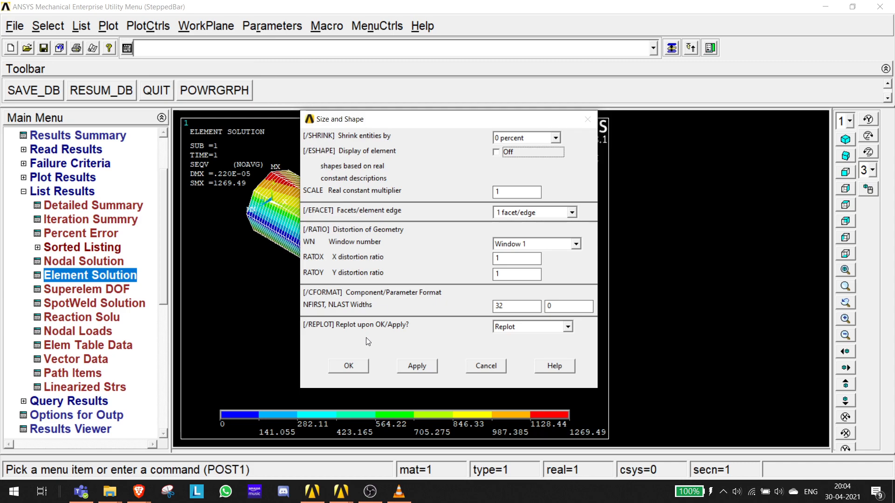
left_click(349, 366)
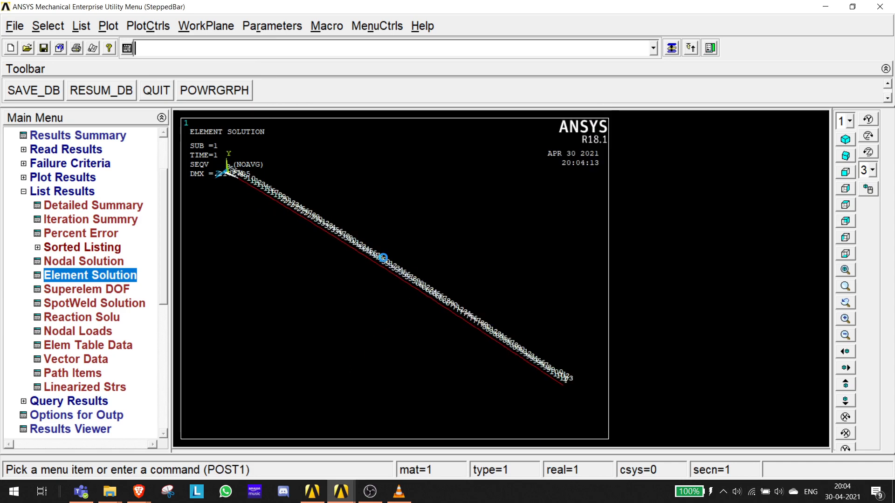
Examine the node numbers along the beam from the front, closing in on the fixed end at the origin.
left_click(846, 172)
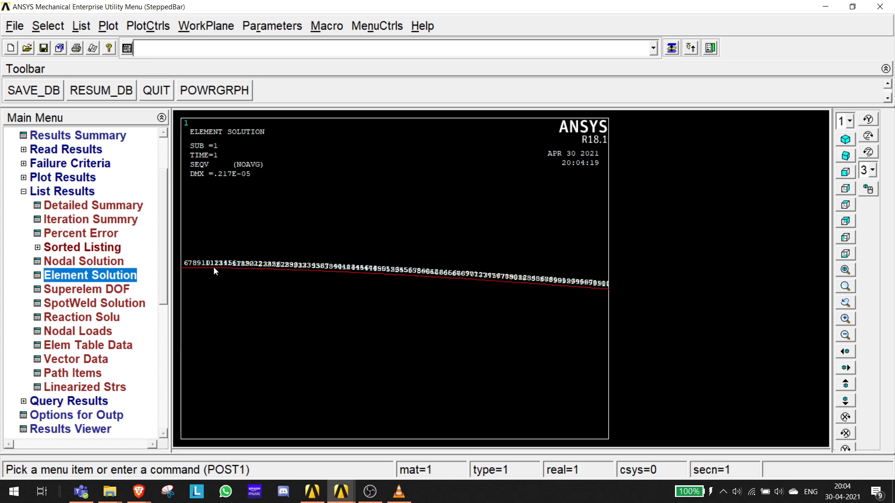
scroll(409, 292, "up", 4)
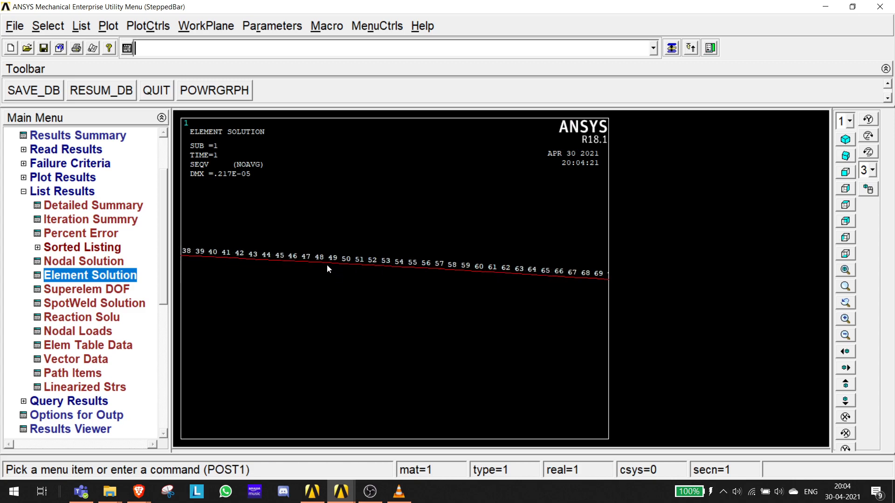
scroll(315, 252, "down", 4)
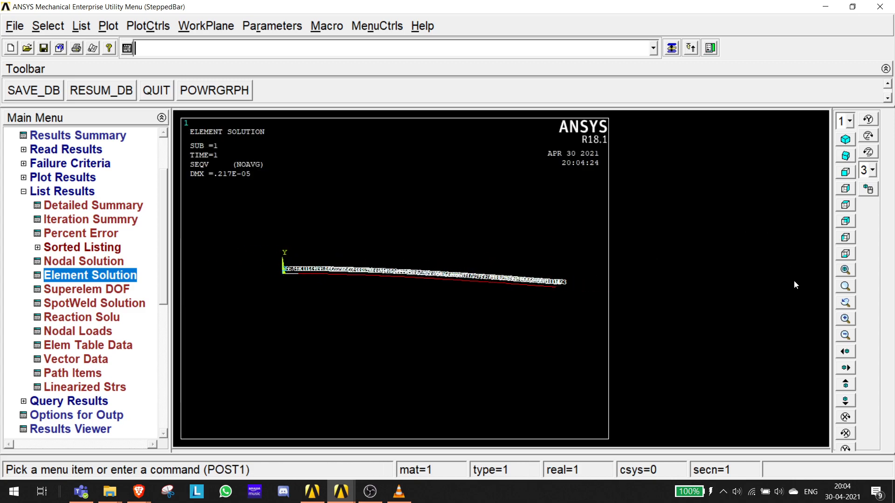
left_click(847, 286)
left_click(277, 272)
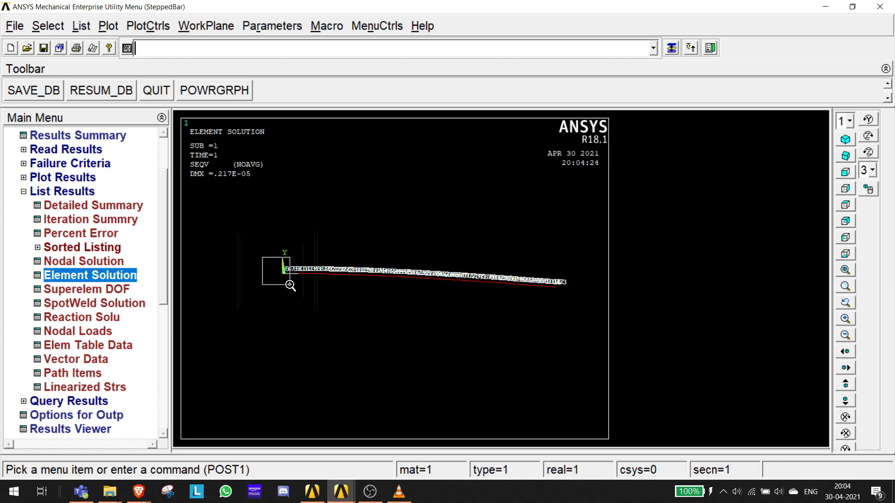
left_click(288, 283)
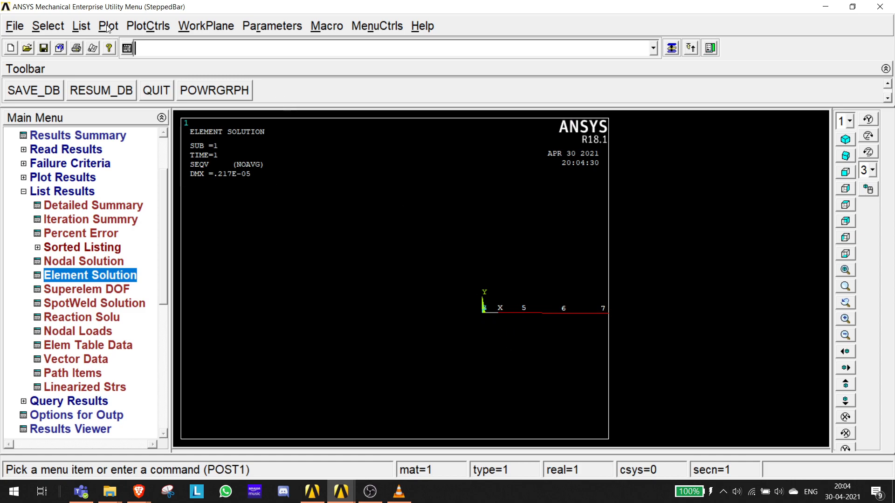
List the element solution for von Mises stress again.
left_click(70, 277)
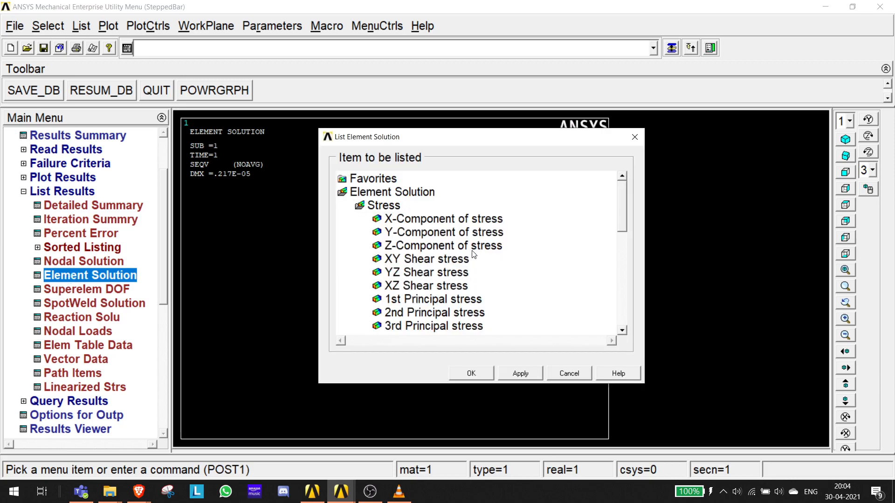
left_click_drag(623, 224, 623, 267)
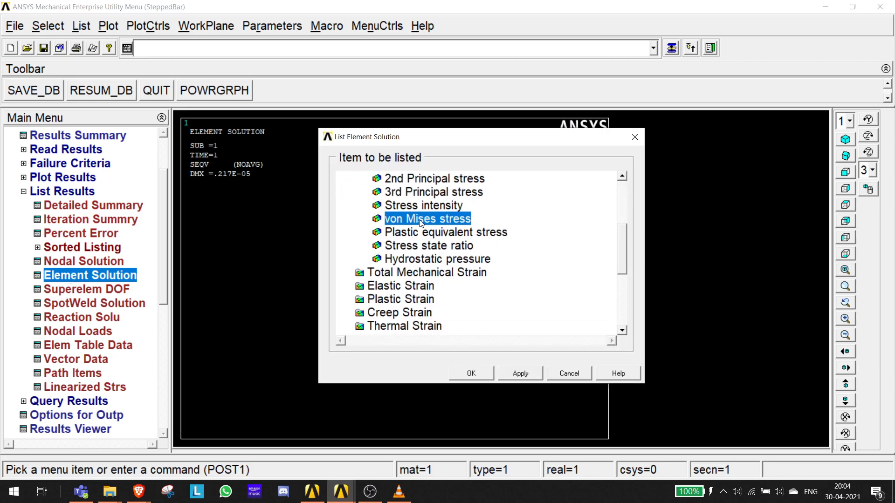
left_click(475, 372)
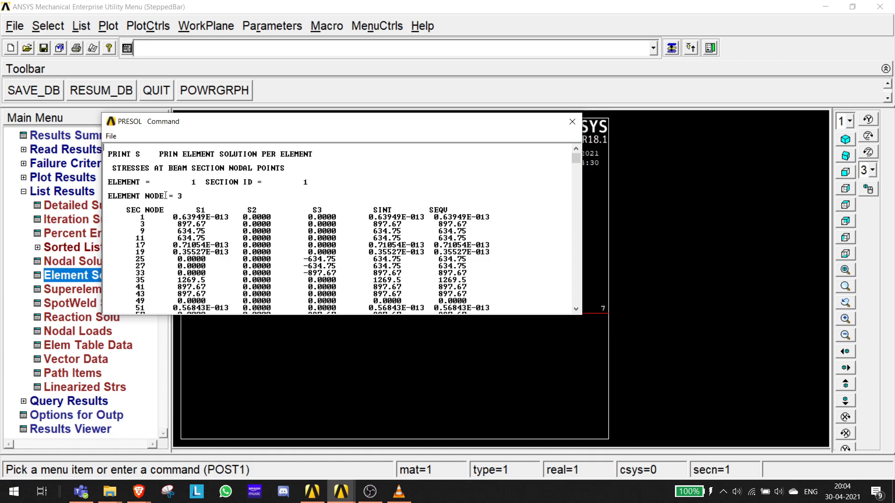
Examine the stresses listed for the last elements near the free end and return to the start of the listing.
left_click_drag(576, 159, 580, 310)
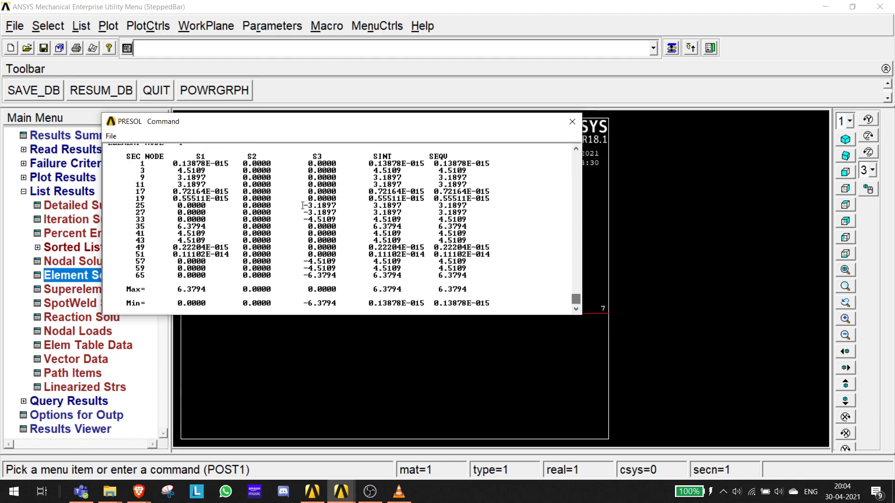
scroll(283, 196, "up", 9)
scroll(223, 197, "up", 3)
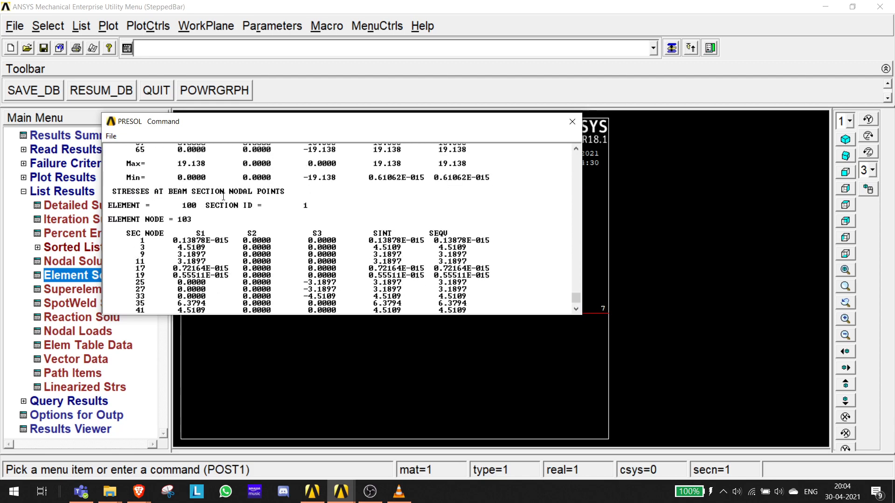
scroll(223, 197, "up", 4)
scroll(223, 197, "up", 8)
scroll(223, 196, "down", 7)
scroll(223, 197, "up", 15)
scroll(223, 196, "down", 12)
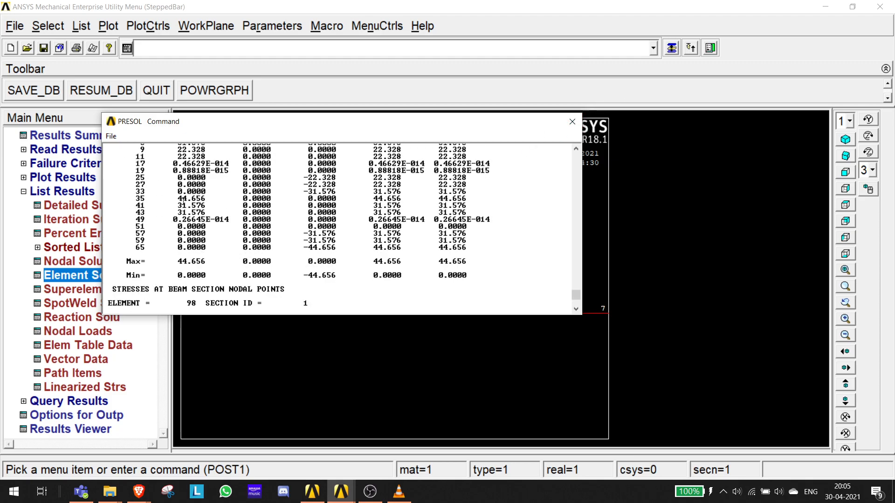
scroll(200, 229, "up", 10)
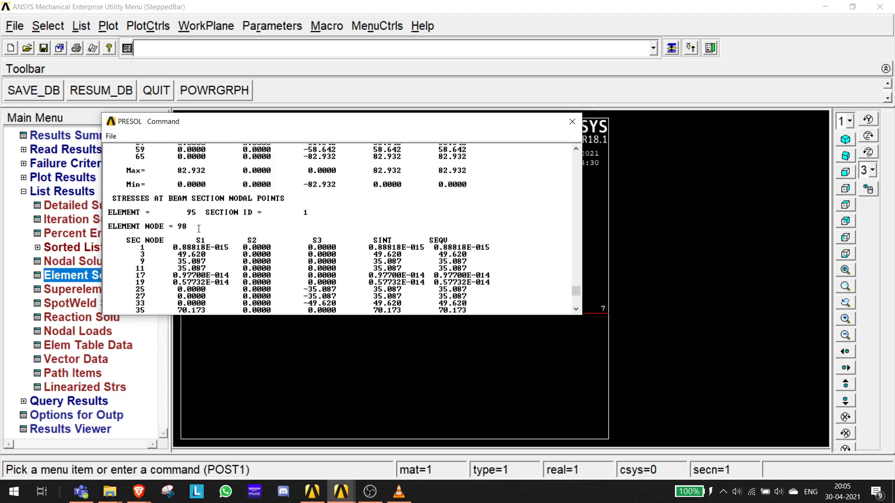
scroll(199, 229, "up", 12)
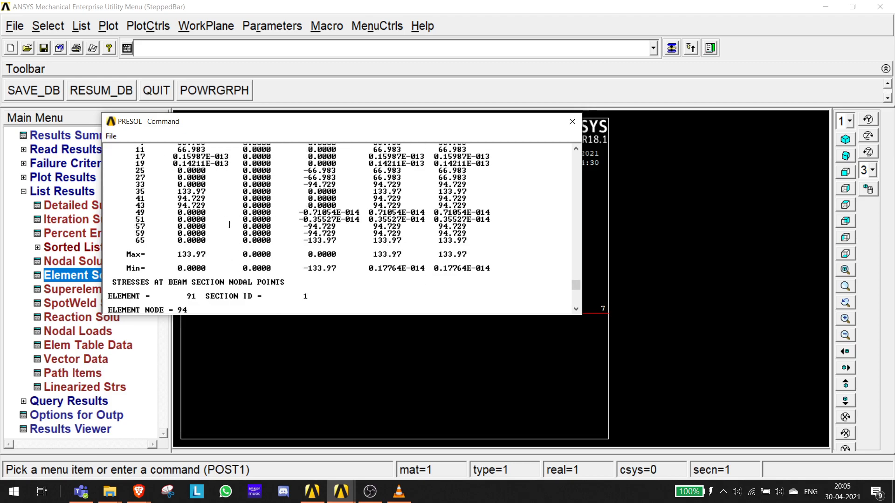
scroll(230, 225, "up", 5)
left_click_drag(591, 207, 594, 156)
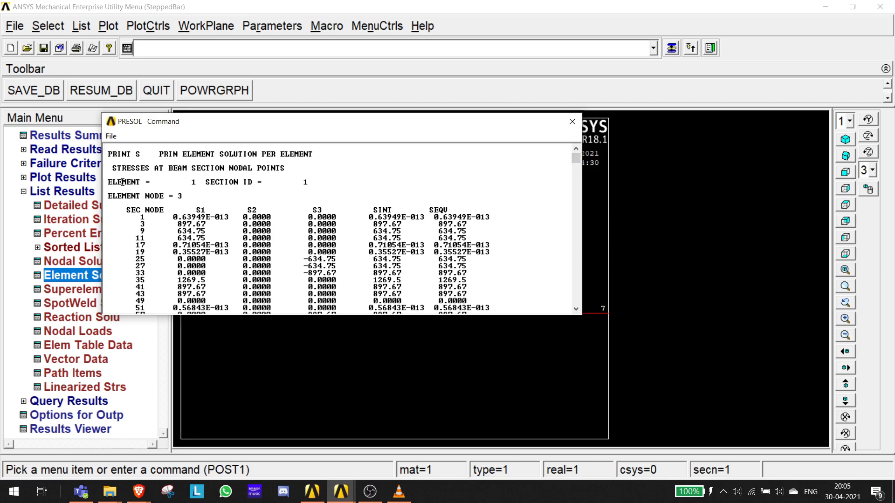
Locate element 1 and its node 3 in the stress listing and mark that node's maximum S1 value.
left_click_drag(109, 182, 206, 181)
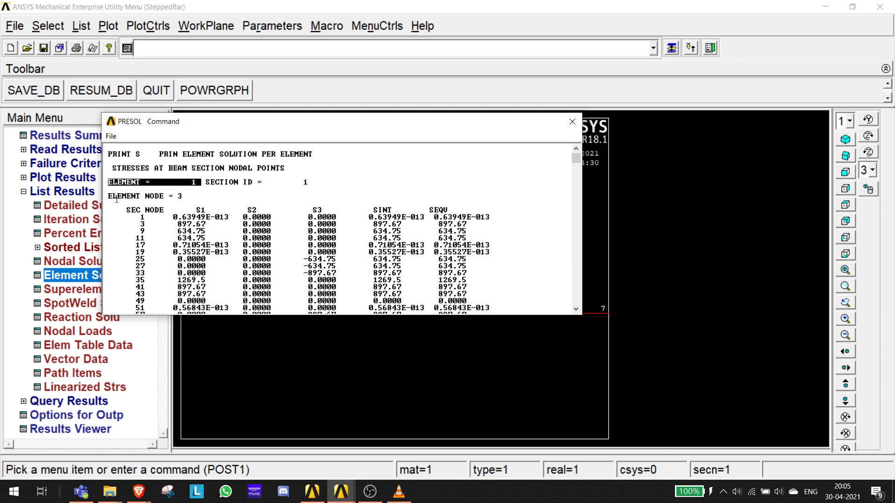
left_click_drag(110, 195, 192, 203)
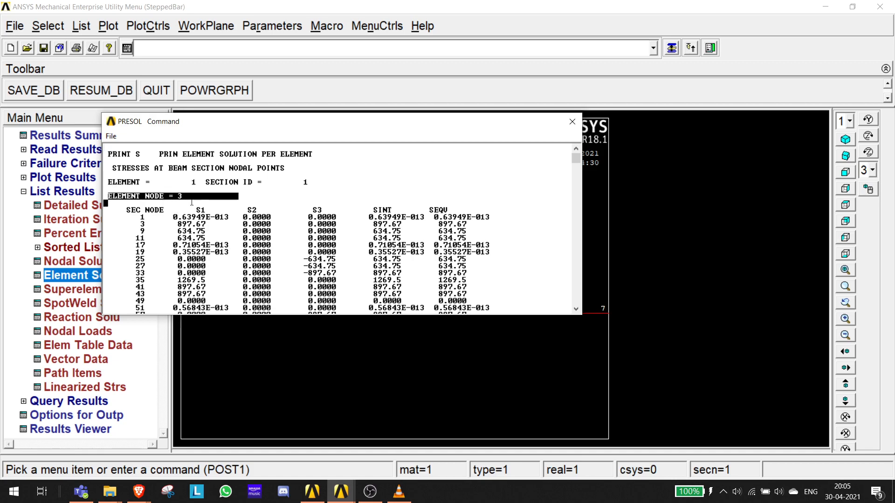
scroll(198, 225, "down", 6)
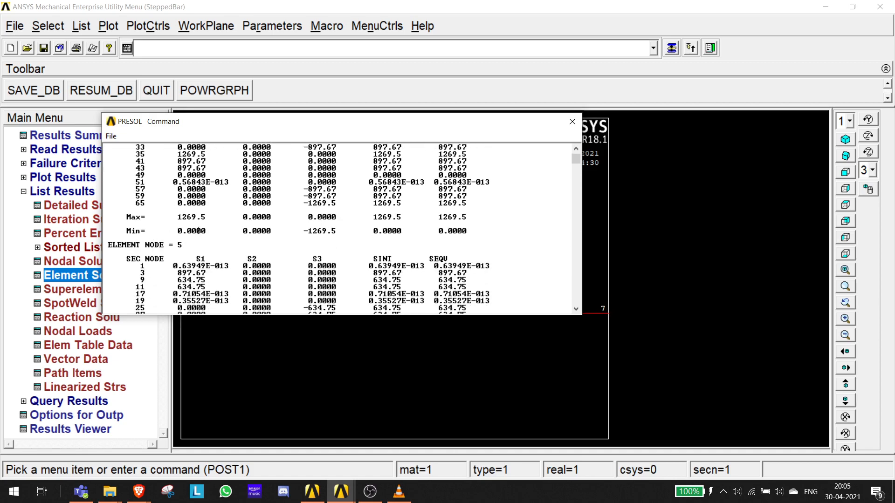
left_click_drag(205, 219, 179, 216)
Move the stress listing clear of the beam plot and inspect the node numbers at the beam's free end.
left_click_drag(464, 124, 483, 84)
scroll(429, 320, "down", 10)
scroll(547, 303, "down", 2)
left_click_drag(540, 81, 807, 365)
left_click(846, 286)
left_click(420, 279)
left_click(537, 280)
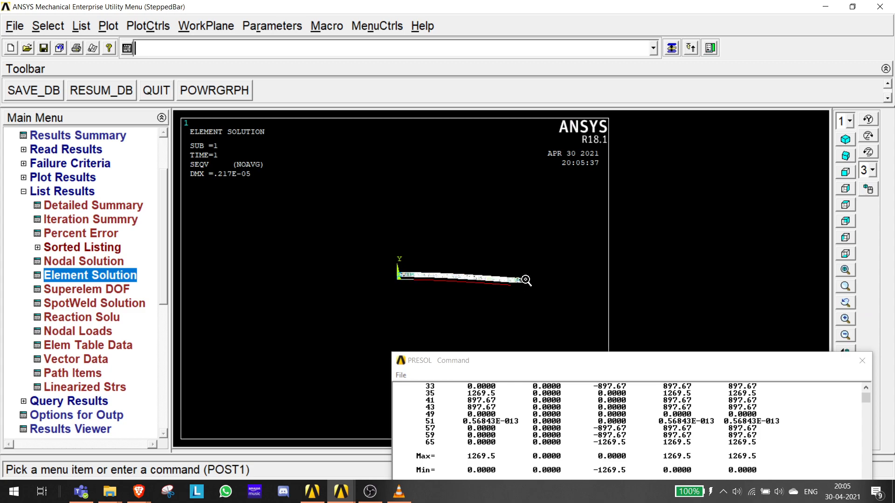
left_click(513, 285)
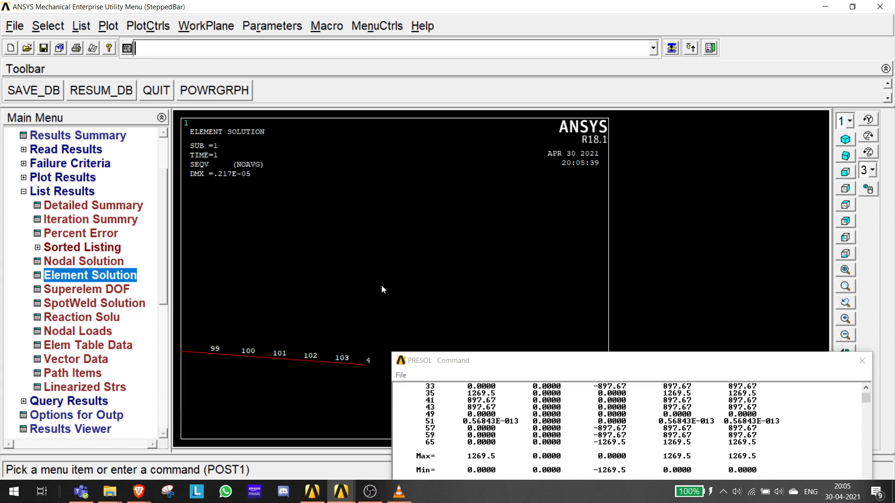
Find node 4 at the end of the stress listing, mark its maximum S1 value, and close the listing.
left_click_drag(539, 367, 456, 173)
scroll(379, 295, "down", 3)
left_click_drag(782, 207, 776, 357)
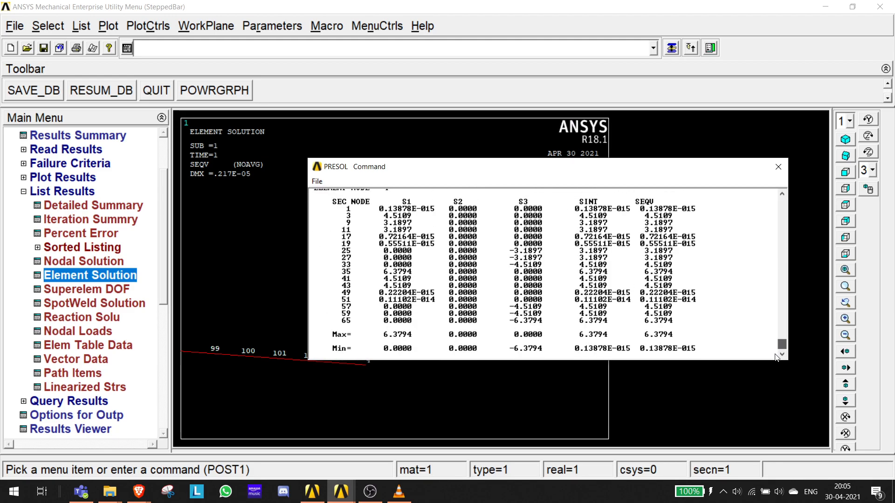
scroll(474, 276, "up", 5)
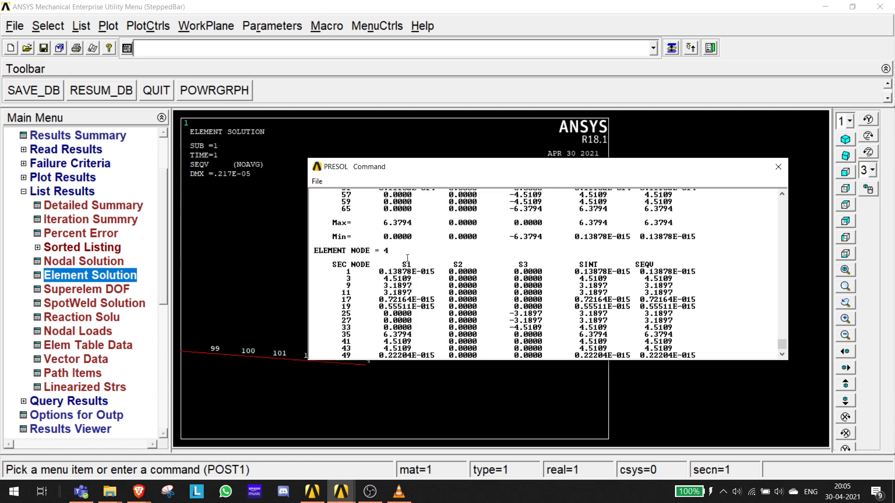
scroll(409, 302, "down", 5)
mouse_move(386, 335)
left_mouse_down()
mouse_move(412, 335)
mouse_move(380, 335)
left_mouse_up()
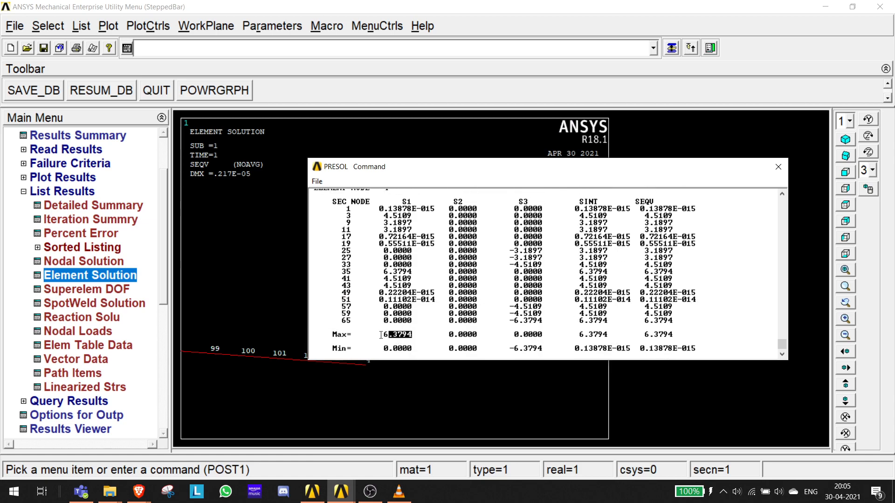
left_click(784, 170)
left_click(370, 491)
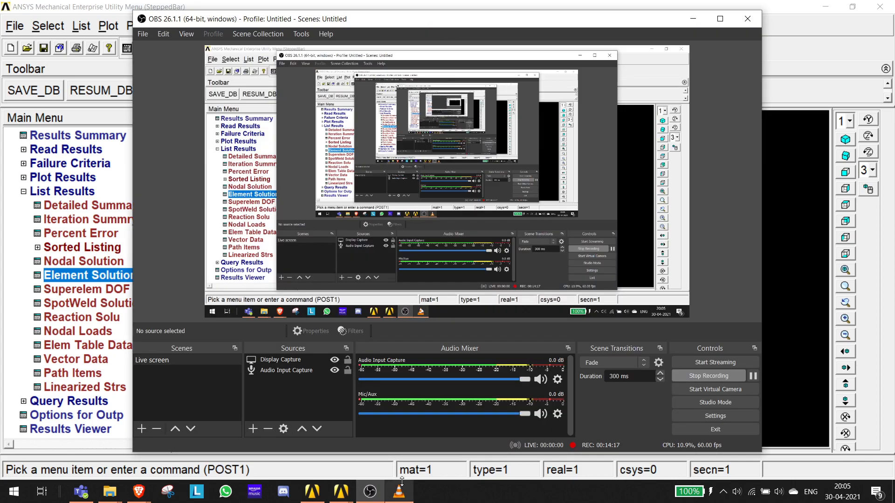